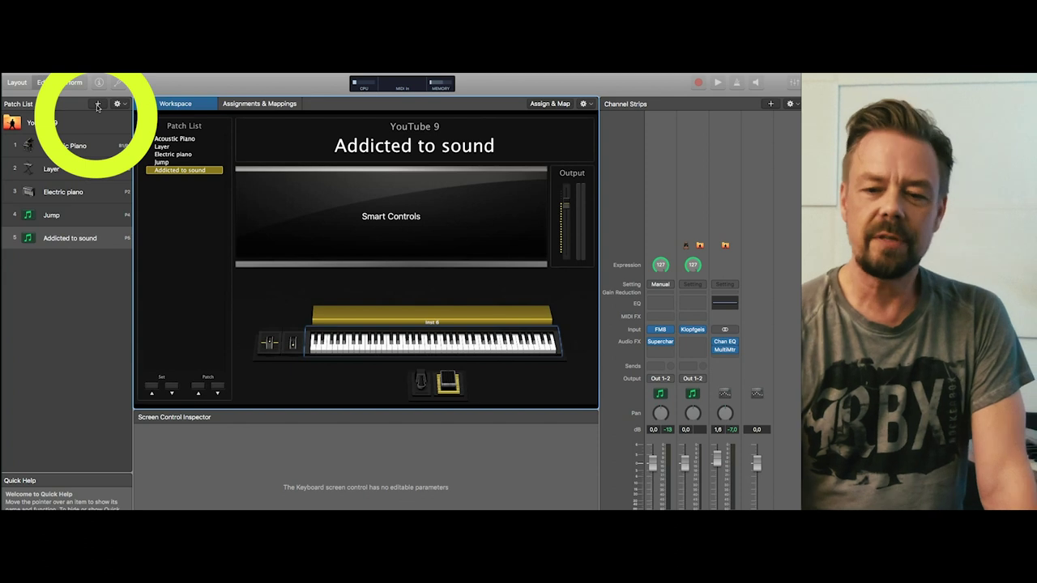
- Add a new patch after Addicted to sound and rename it 'Organ'
click(97, 105)
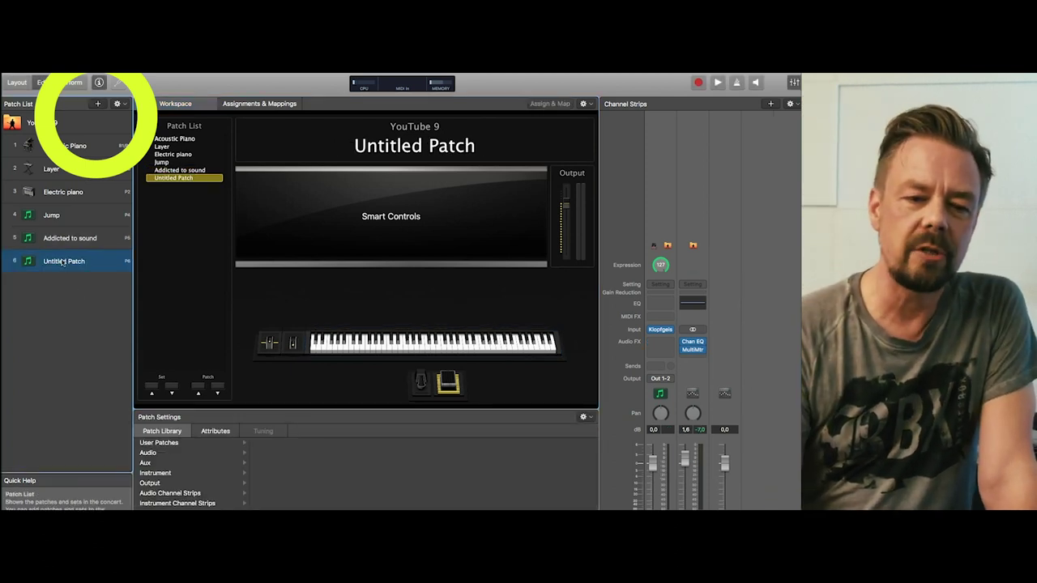
double_click(62, 261)
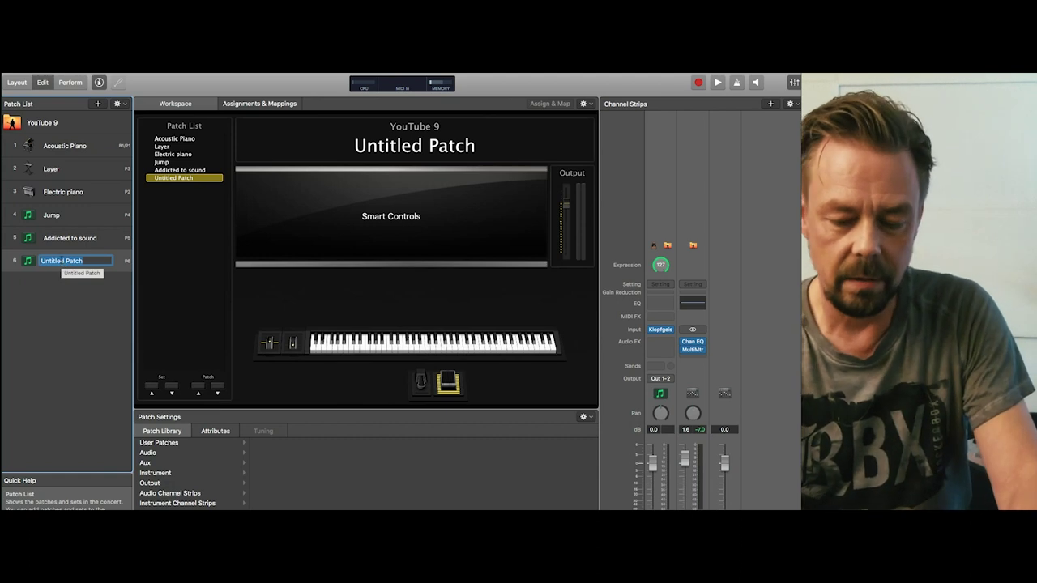
text(Organ)
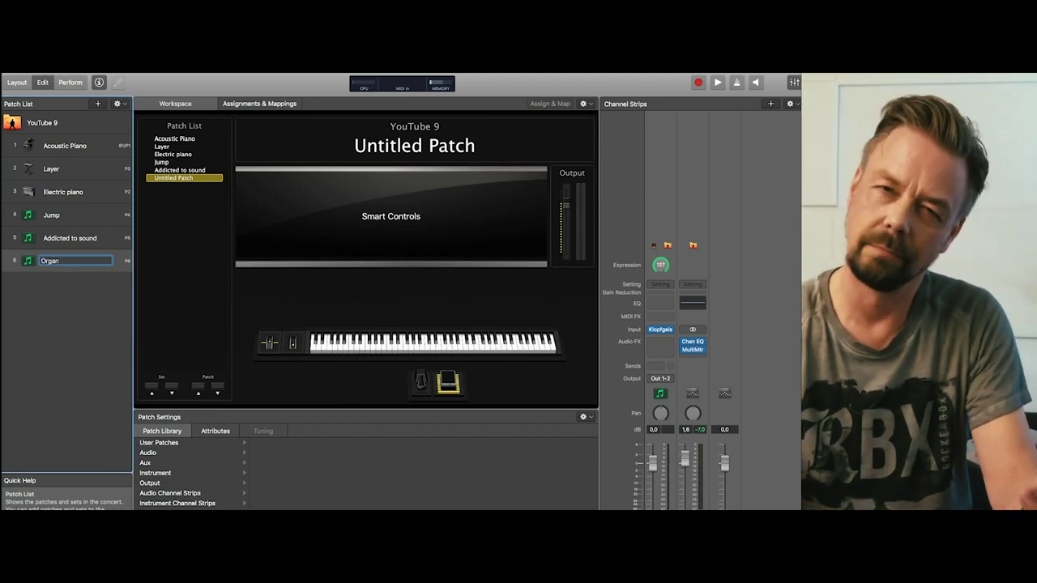
key(Return)
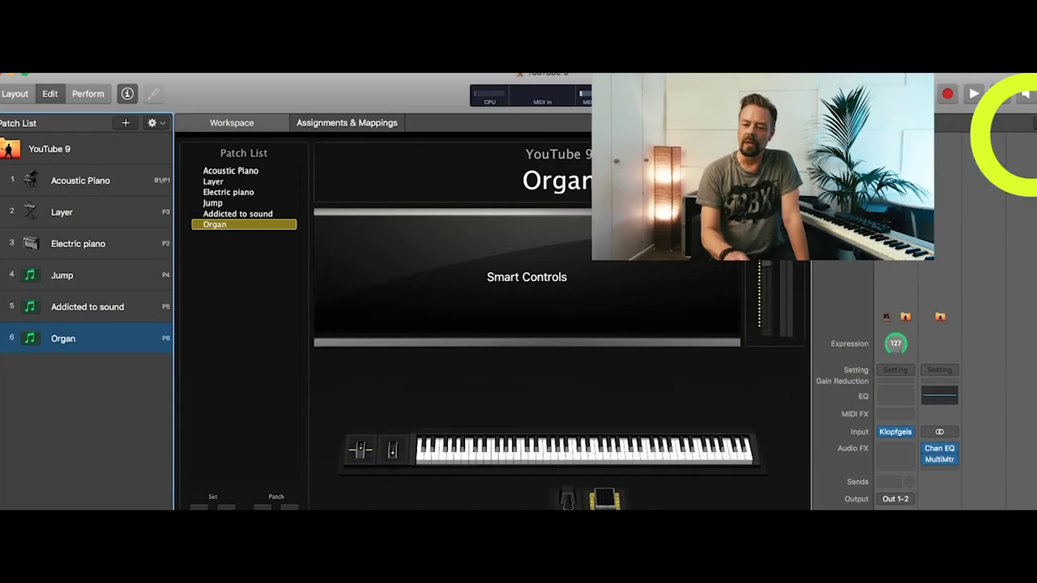
- Create a one-channel software instrument channel strip, Inst 7, routed to Out 1-2
key(alt+super+n)
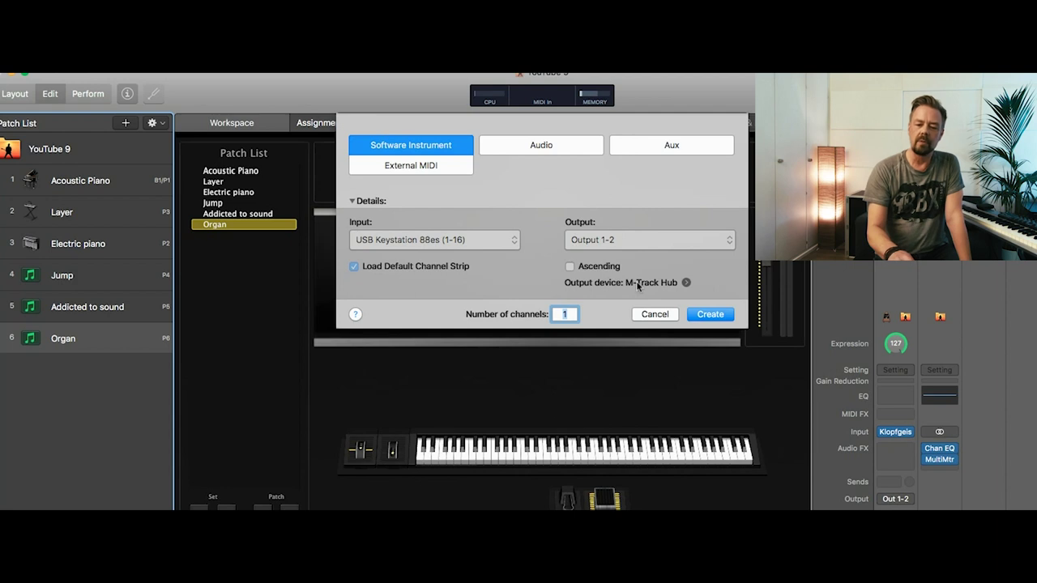
click(709, 314)
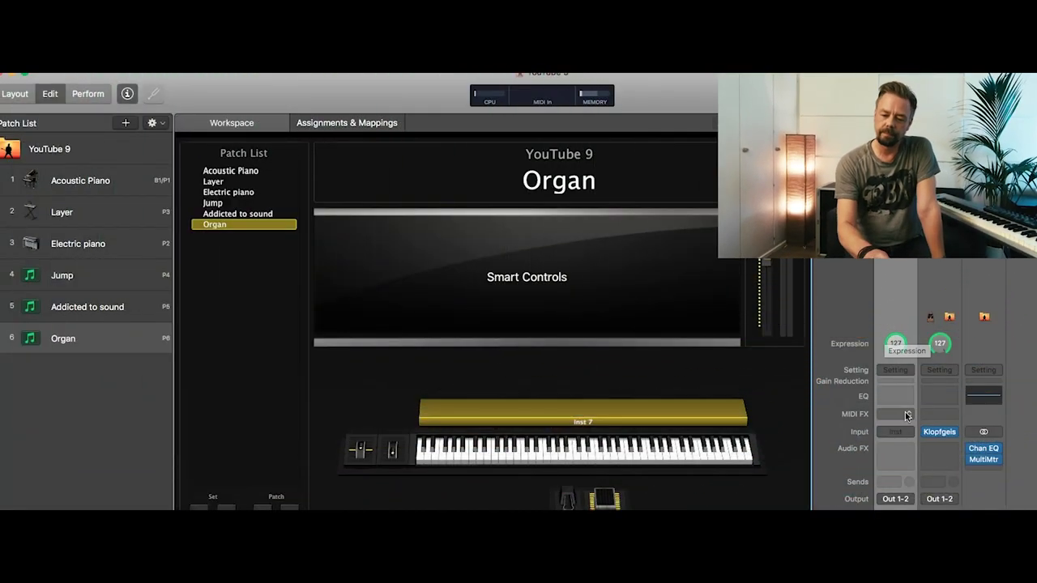
- Load the Vintage B3 Organ instrument into Inst 7's Input slot
click(910, 432)
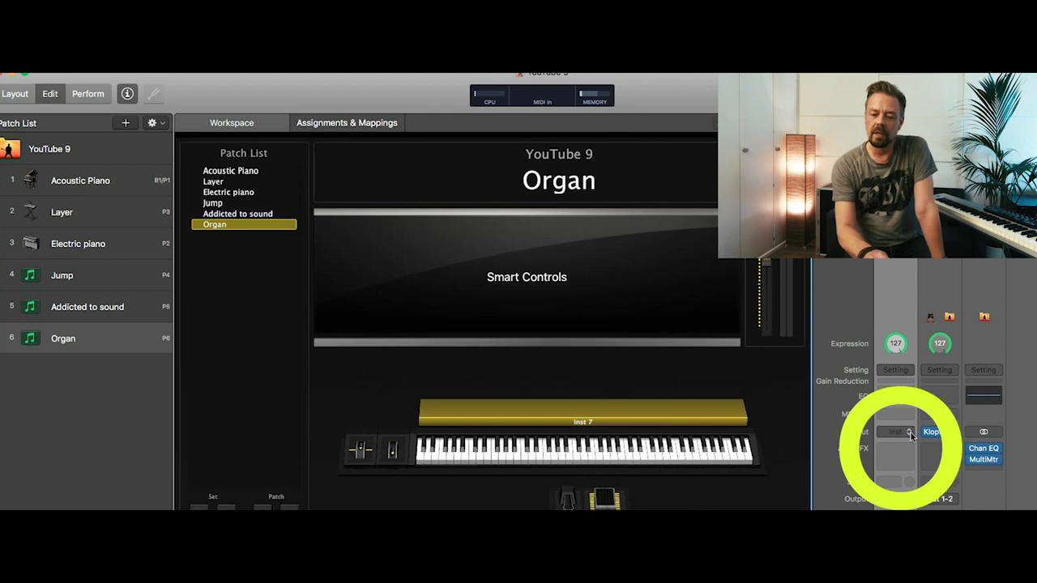
click(910, 433)
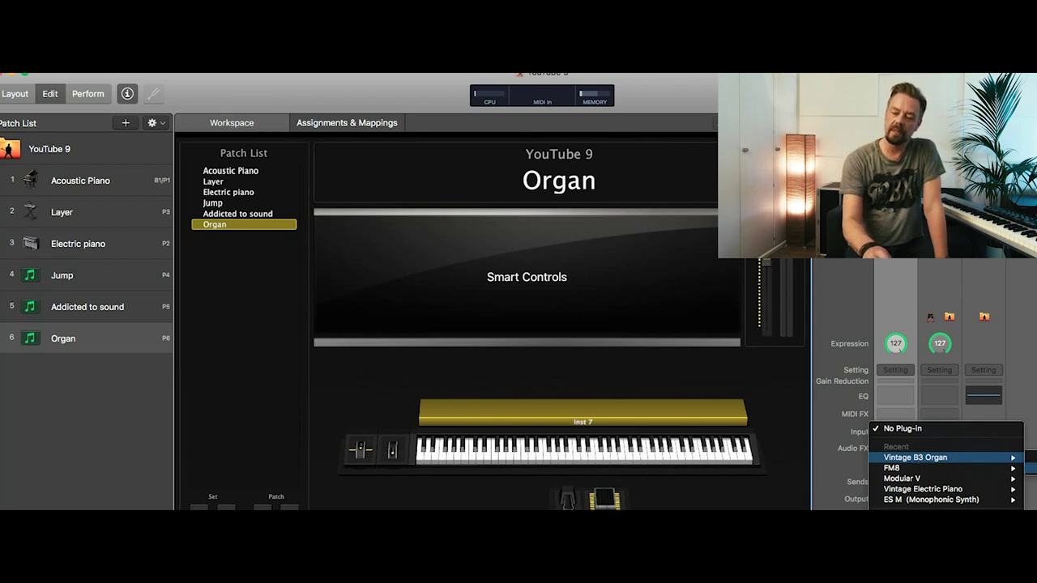
key(Escape)
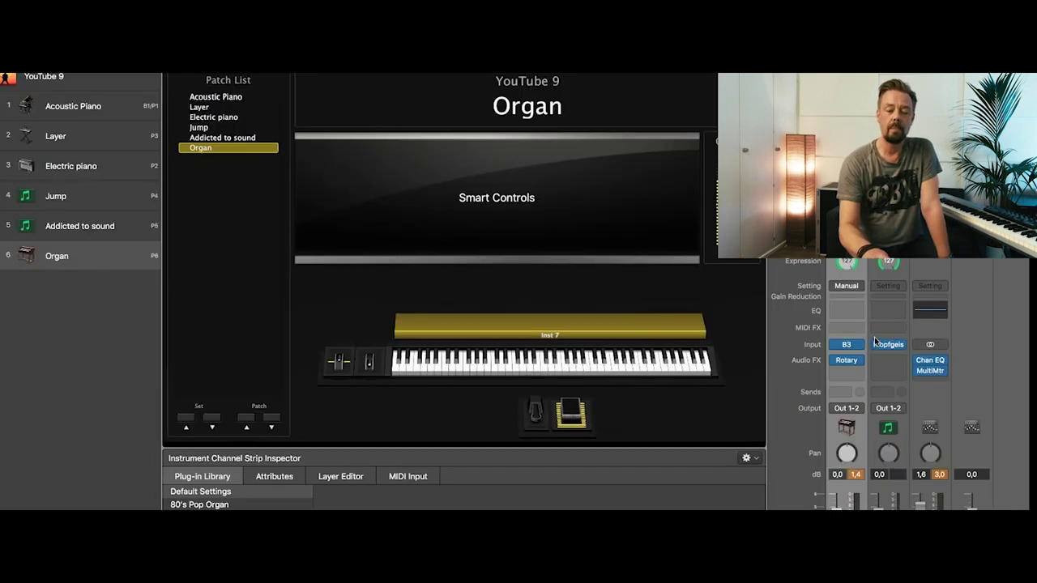
click(846, 346)
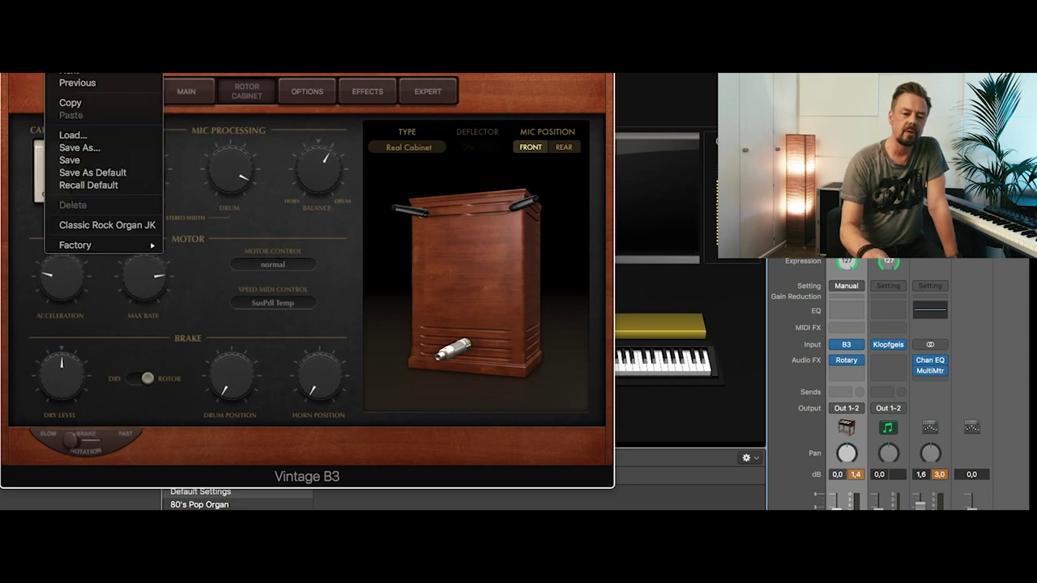
- Load the Vintage B3's Factory 'Hard Rock Organ' preset and view its Rotor Cabinet page
mouse_move(99, 247)
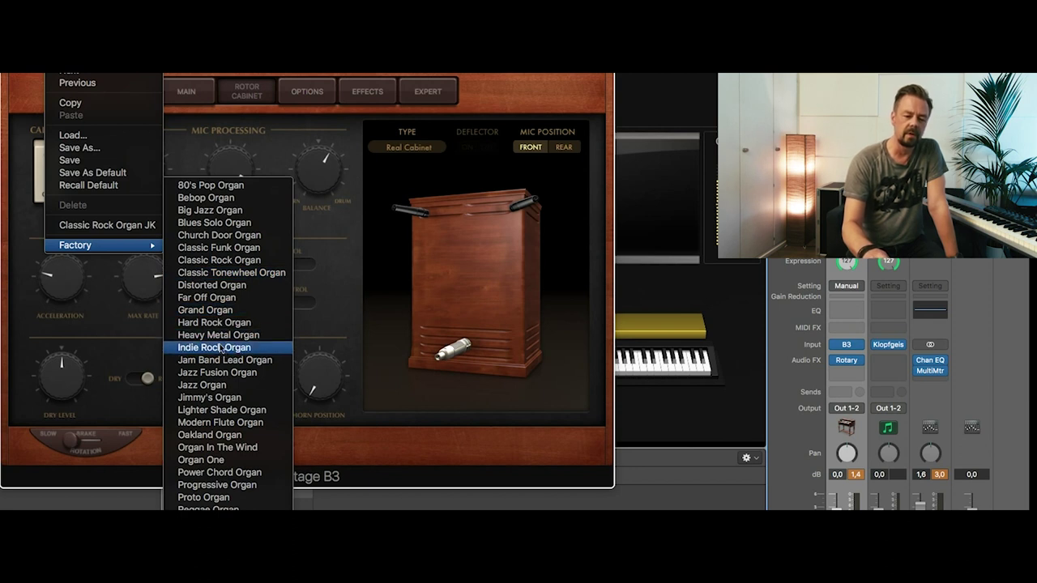
click(212, 324)
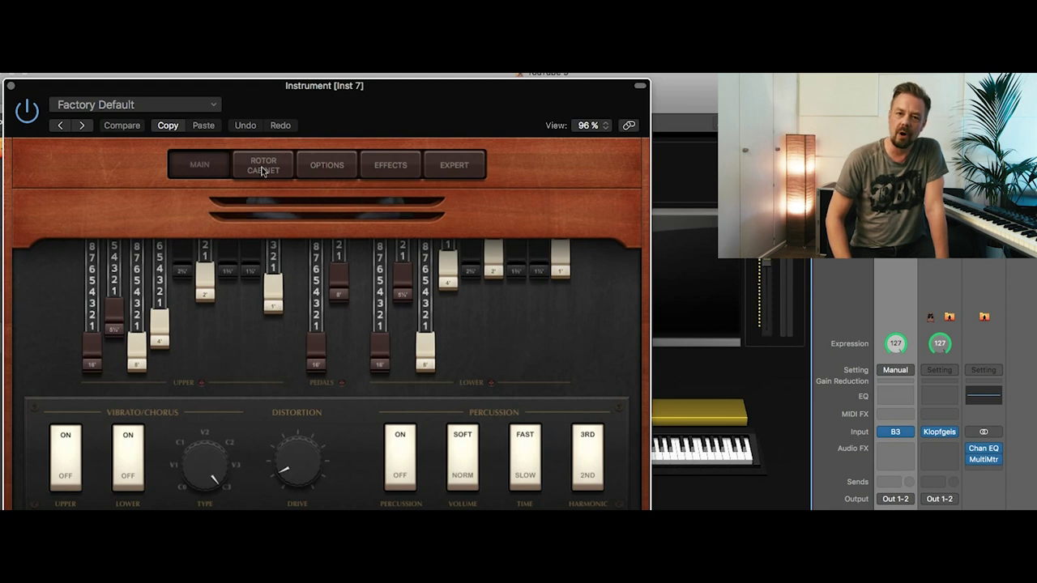
click(262, 171)
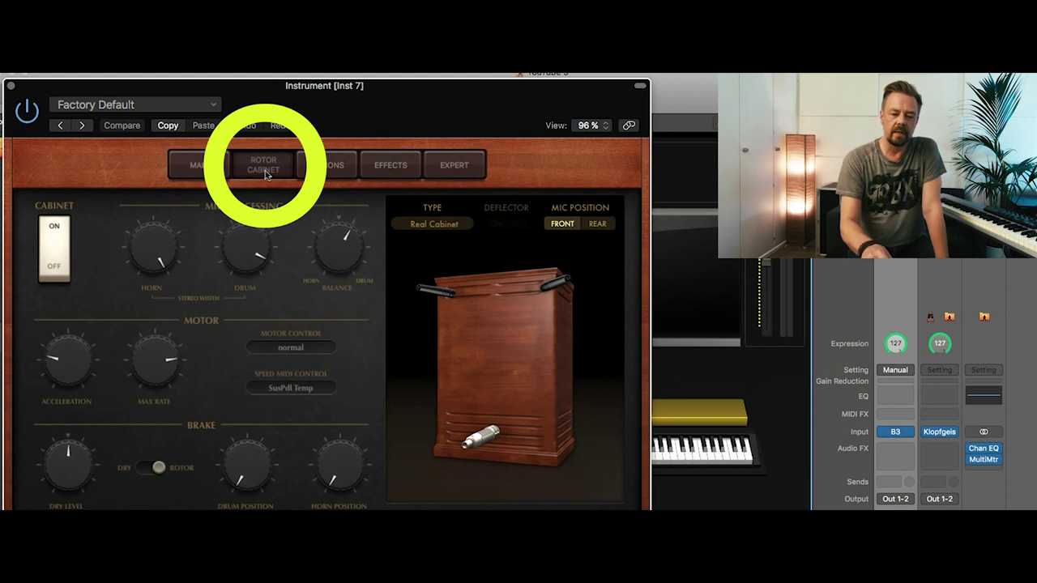
- Switch the B3's Rotor Cabinet simulation to OFF and close the organ window
click(57, 273)
click(10, 85)
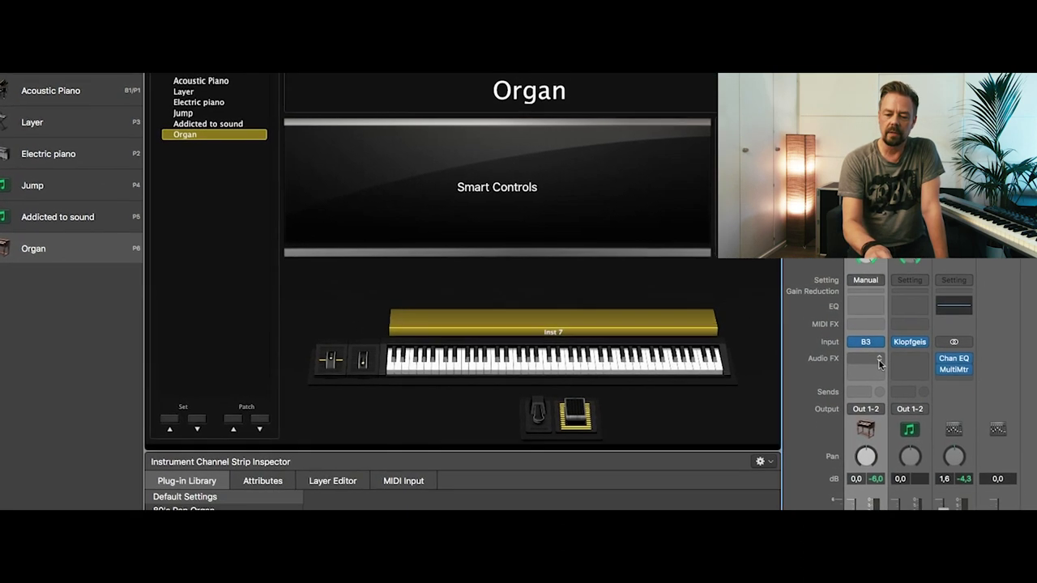
- Insert Audio Units > UVI > Rotary > Stereo into the organ channel's Audio FX slot
click(860, 305)
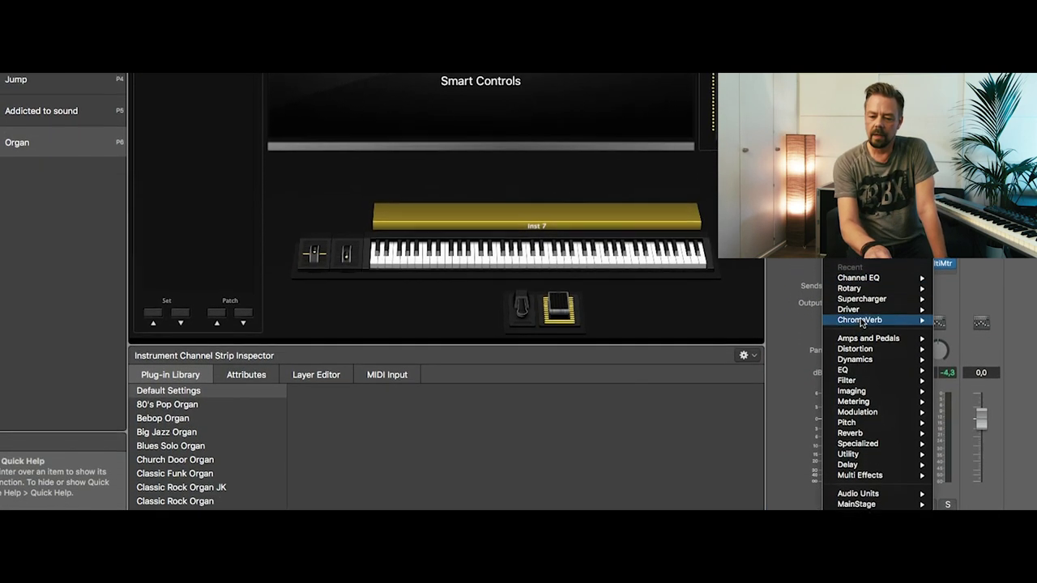
mouse_move(861, 494)
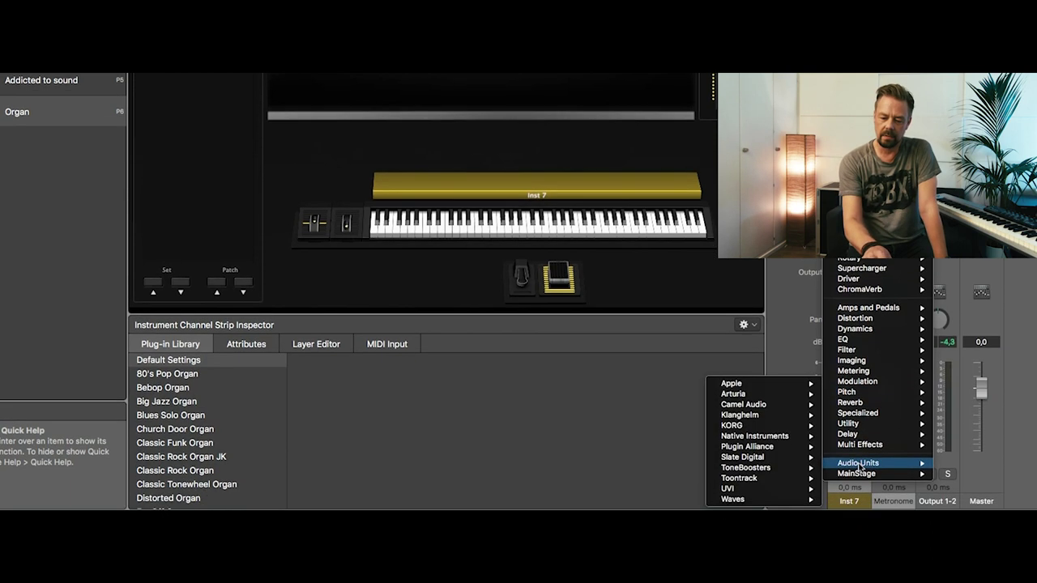
mouse_move(754, 490)
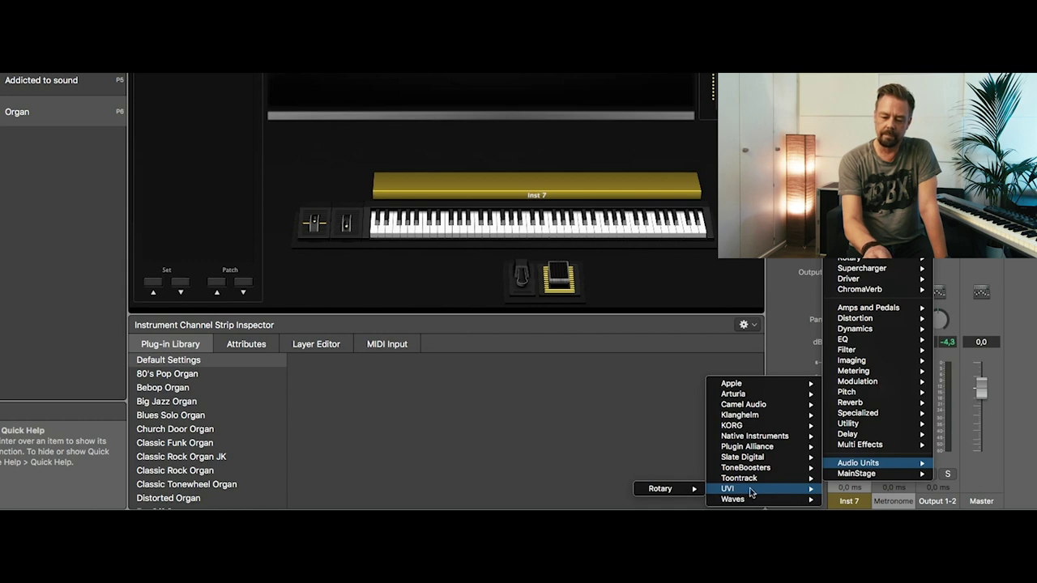
mouse_move(671, 491)
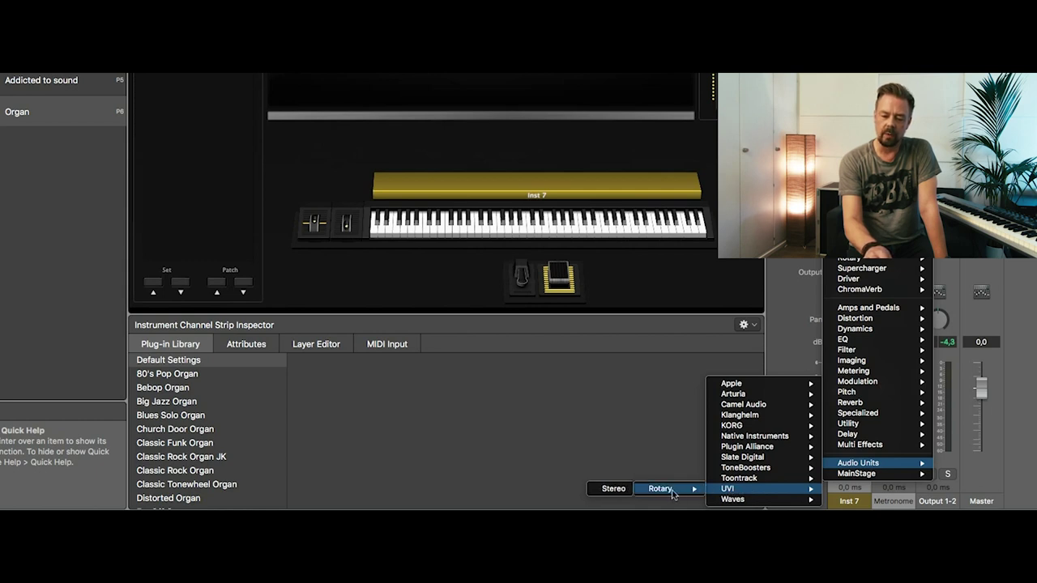
click(614, 489)
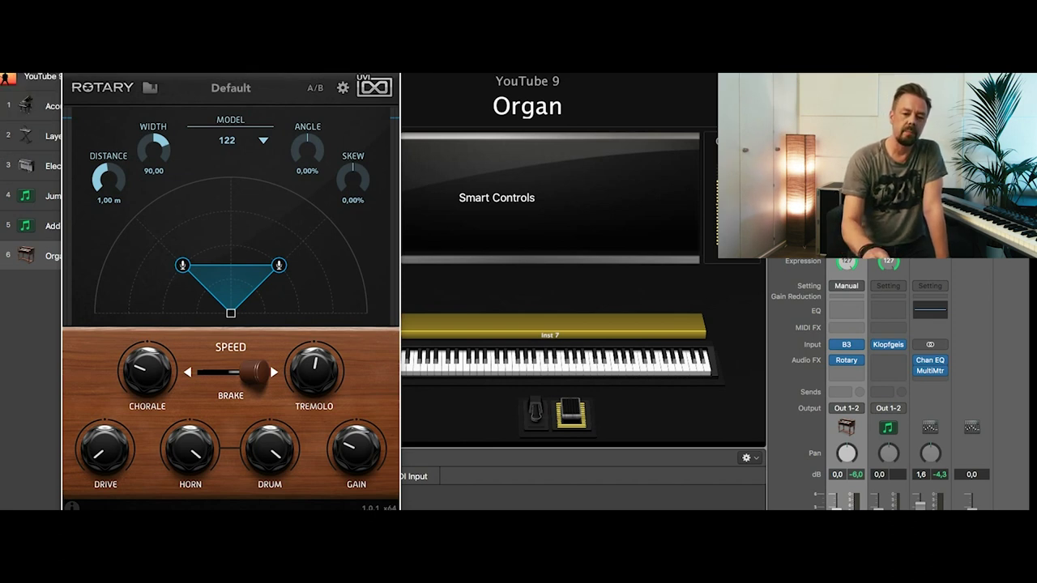
- Load the Rotary's 'Rock Organ Mono JK' user preset and close the plug-in windows
click(150, 87)
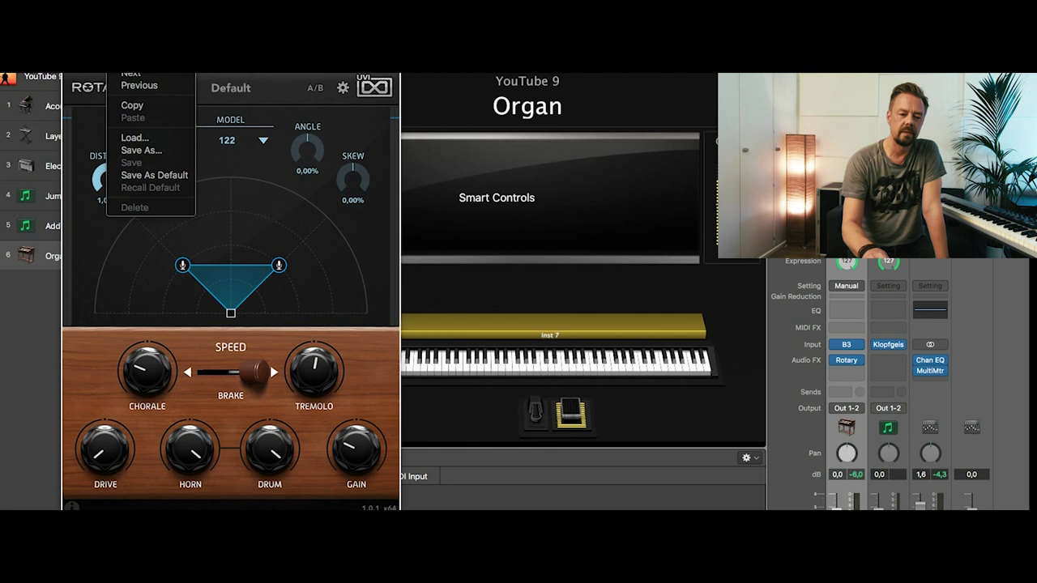
click(272, 86)
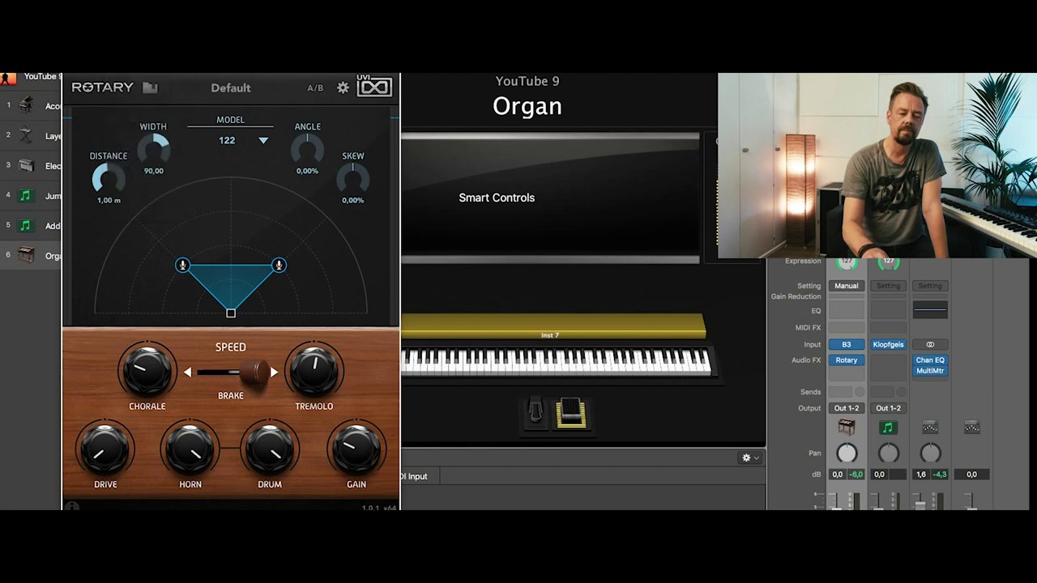
click(272, 91)
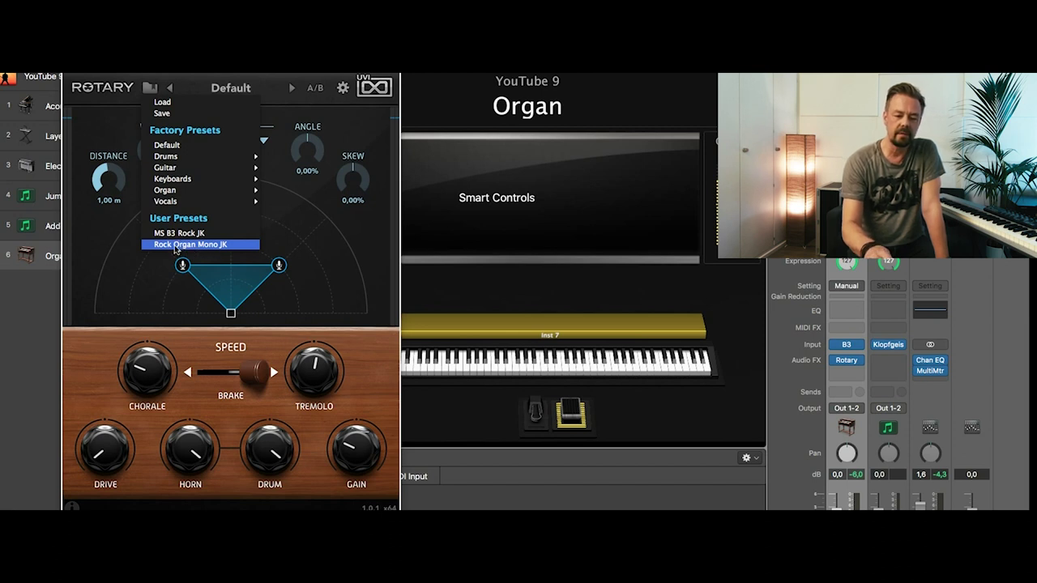
click(175, 244)
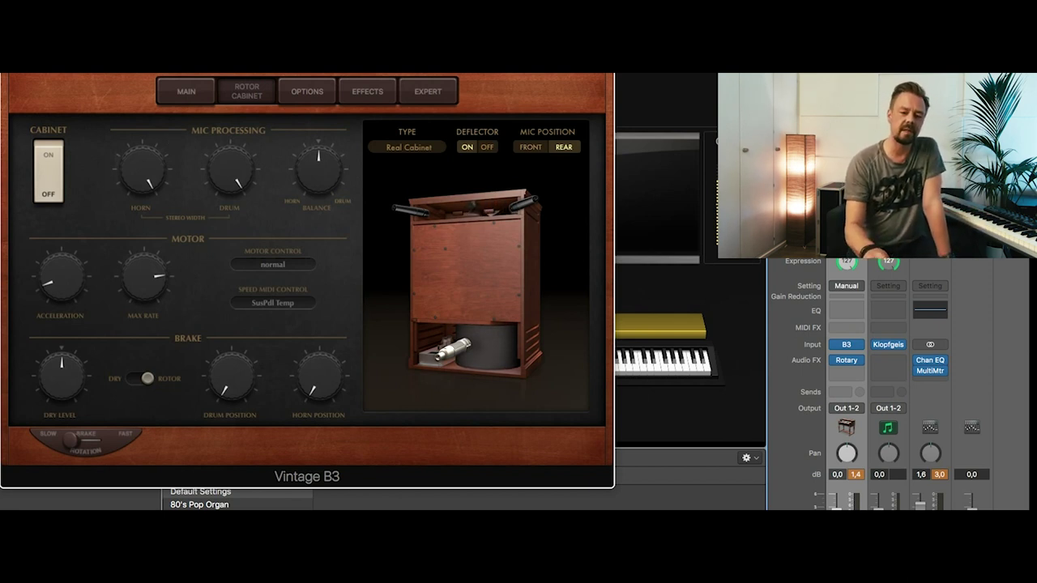
key(super+w)
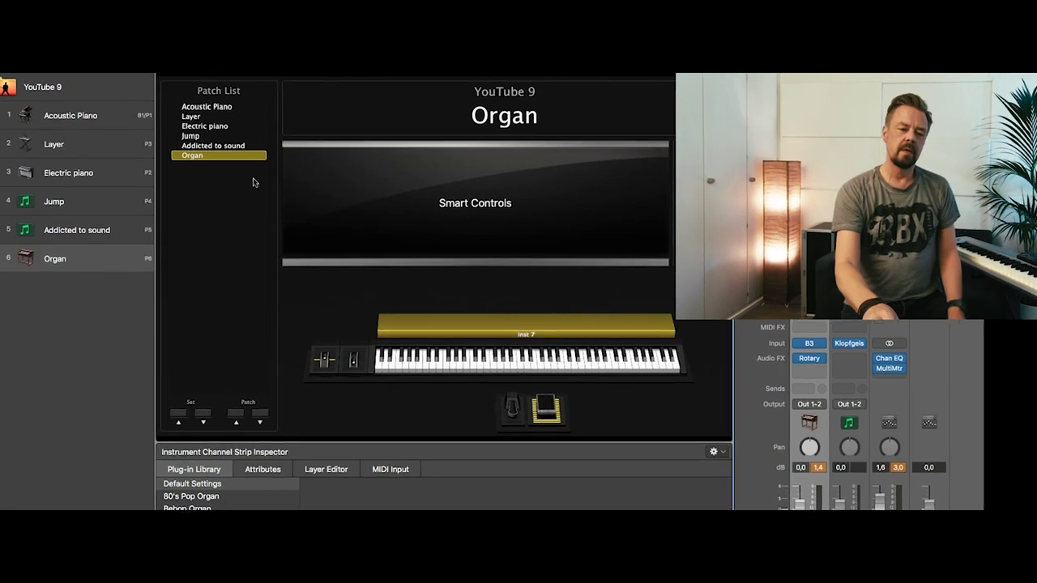
- Assign the sustain screen control to the Keystation 88es sustain pedal (CC 64), then return to Edit mode
click(15, 84)
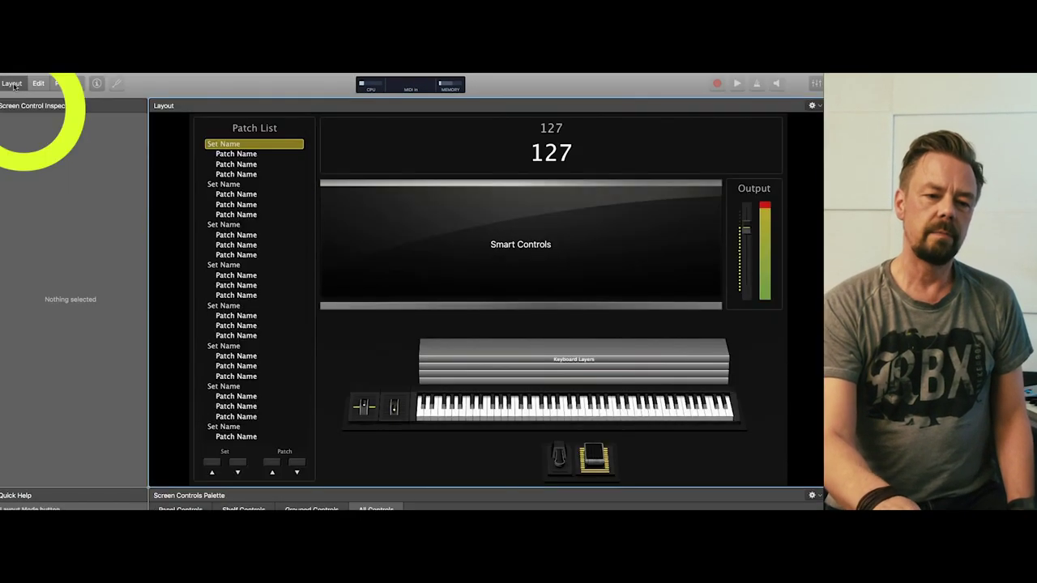
click(558, 455)
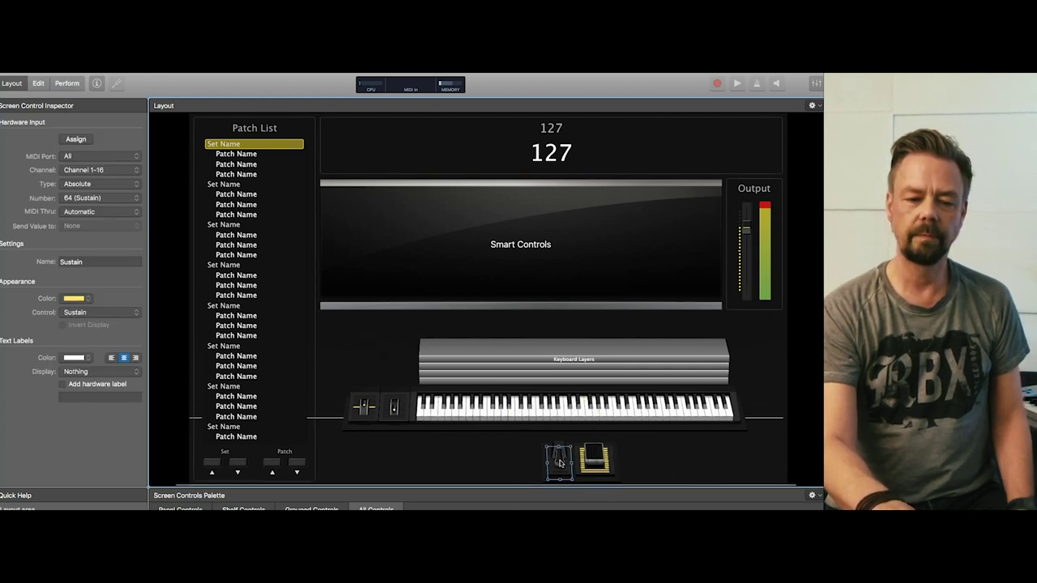
click(79, 140)
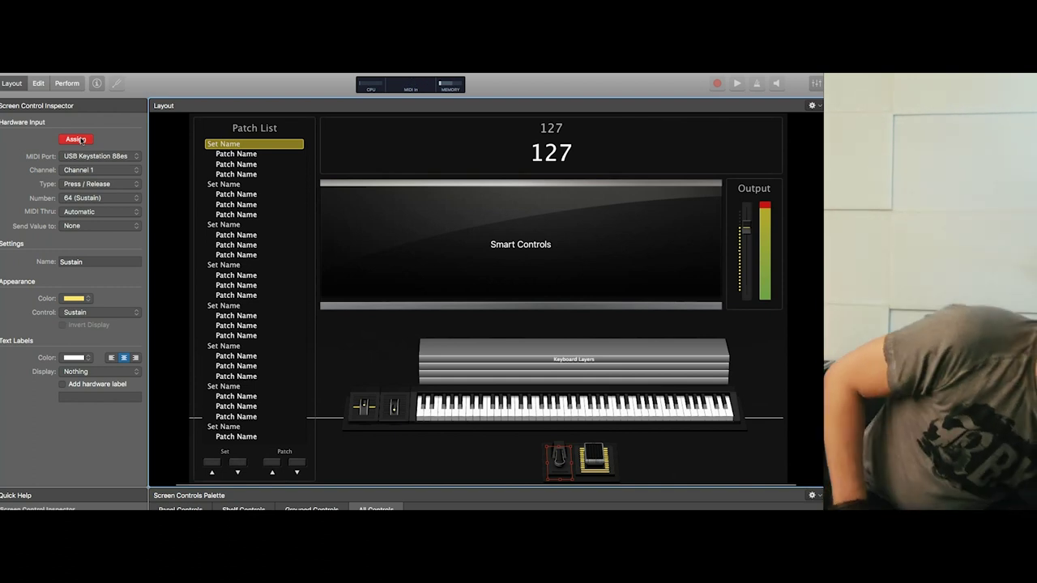
click(78, 139)
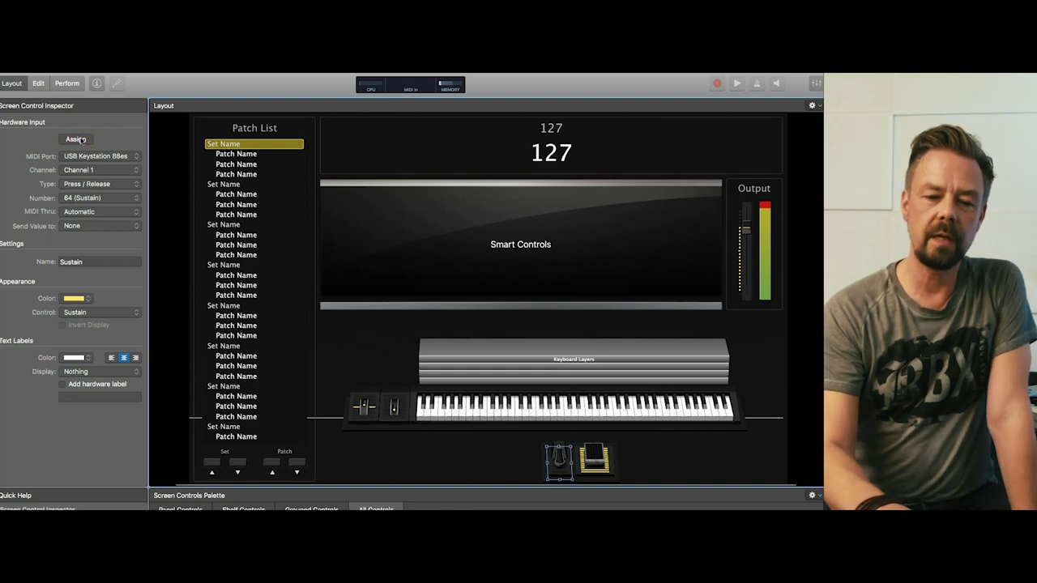
click(39, 84)
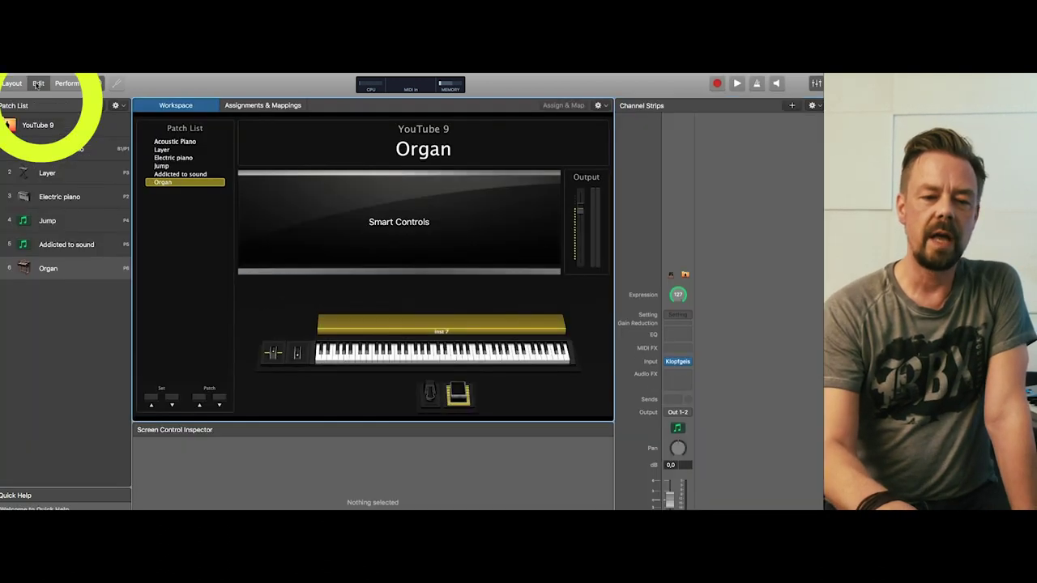
- Map the pedal control to Inst 7 > Rotary > Speed Mode (Tremolo on, Chorale off)
click(429, 397)
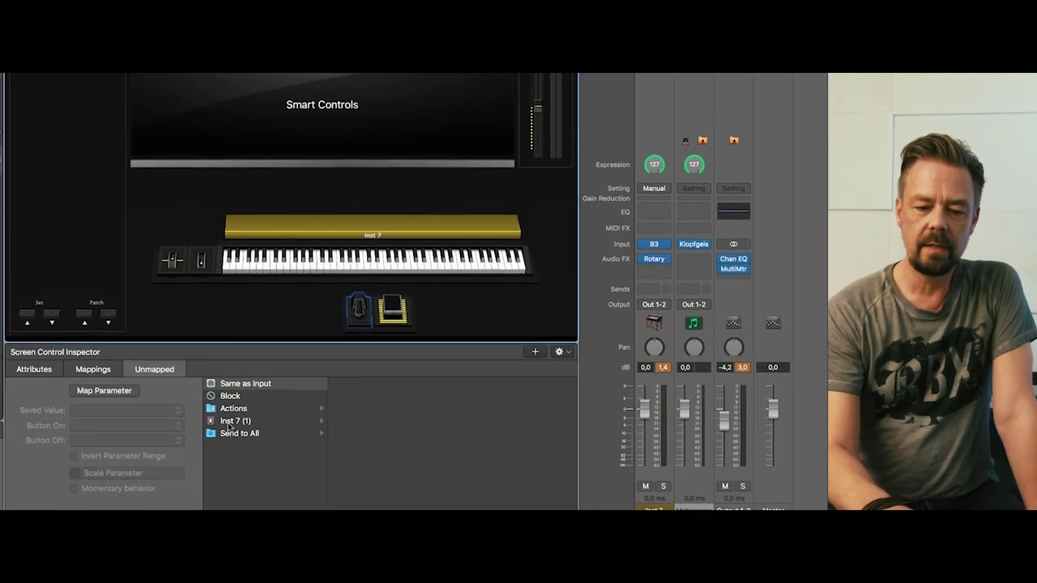
click(215, 410)
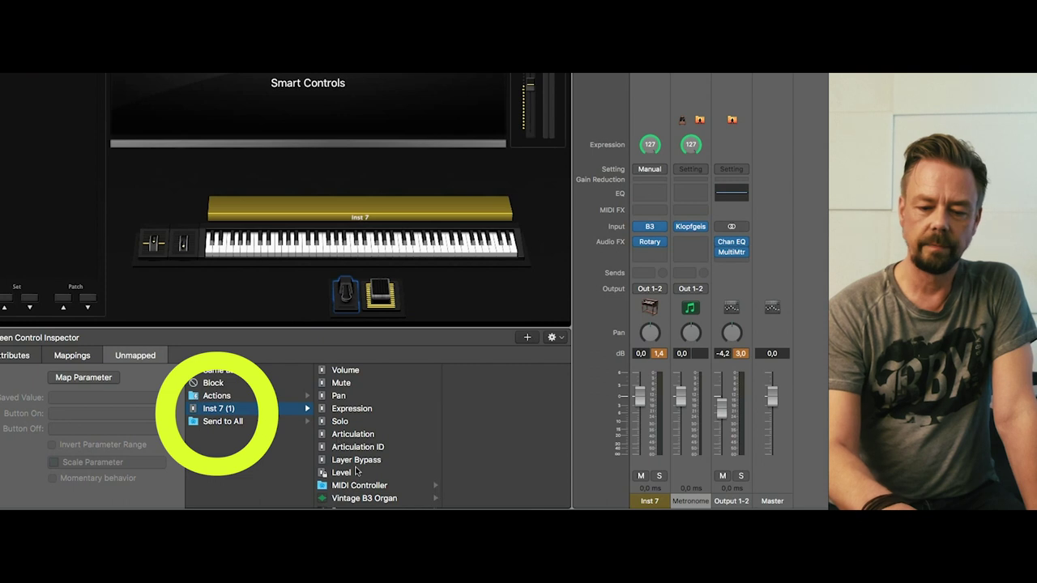
scroll(357, 437, up, 1)
scroll(357, 453, down, 1)
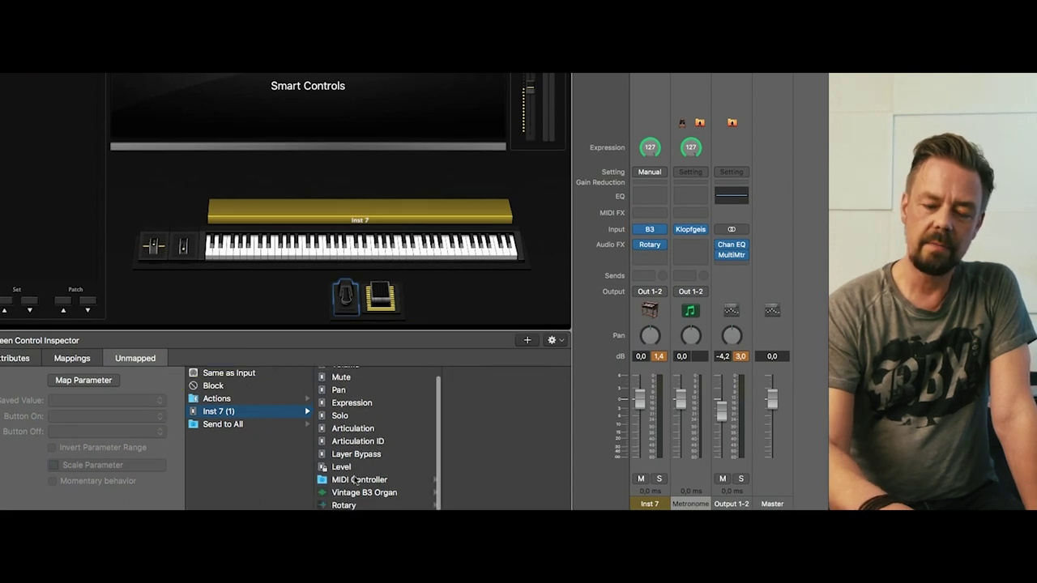
click(346, 504)
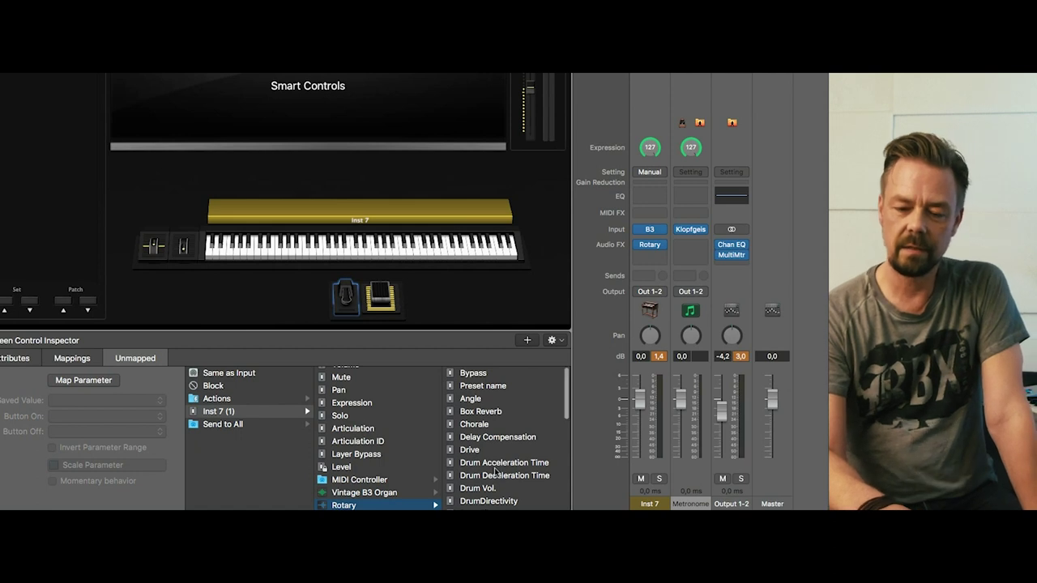
scroll(495, 473, down, 5)
scroll(496, 472, down, 5)
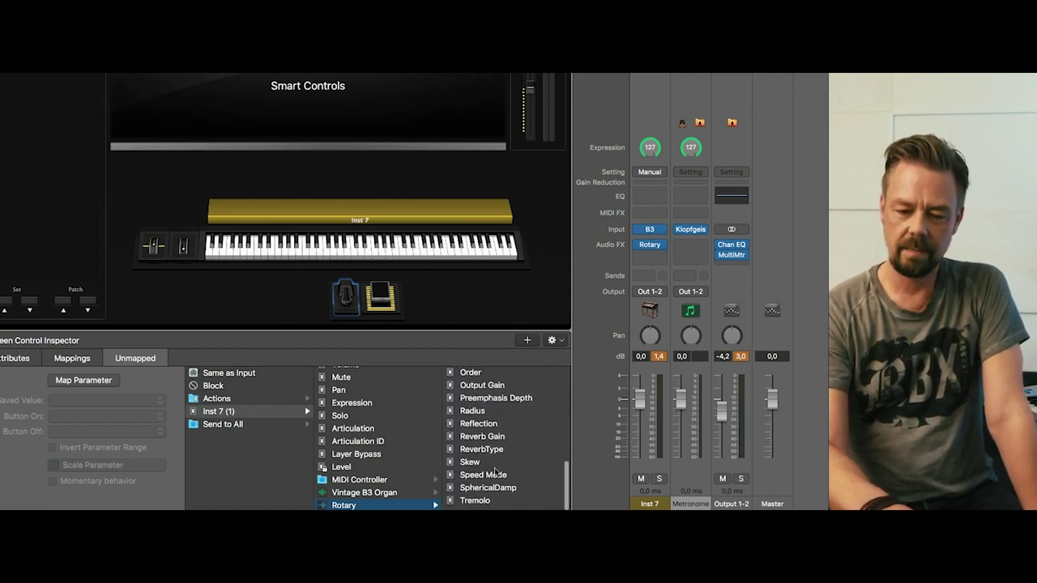
click(477, 482)
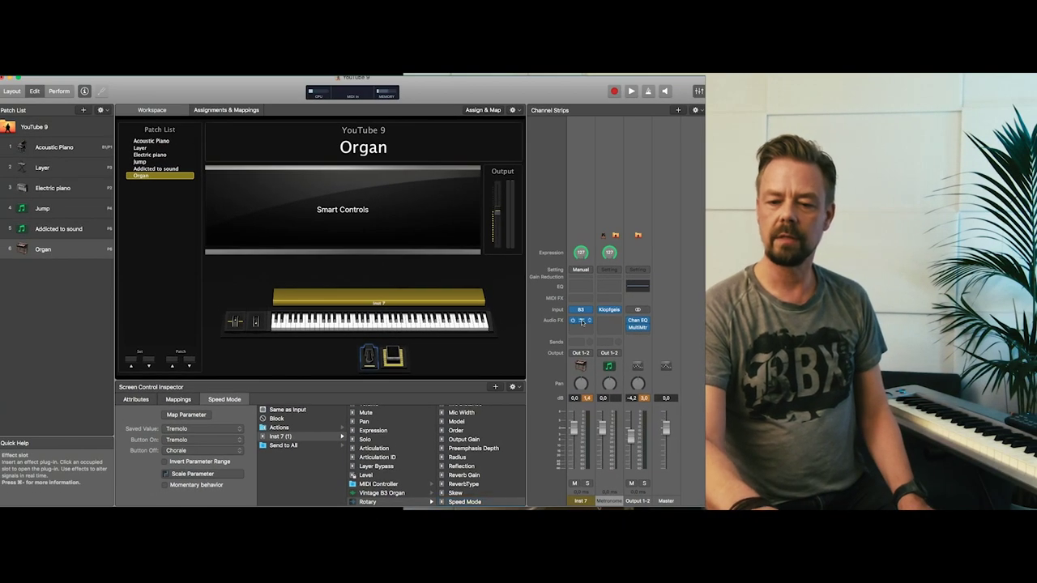
click(583, 321)
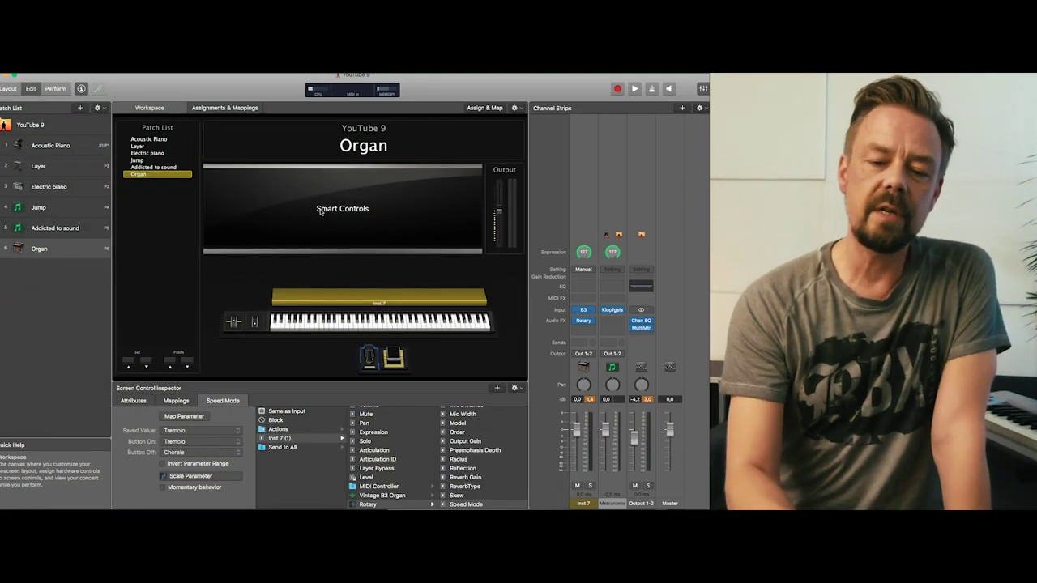
- Apply the Vintage B3 Organ smart-controls layout and select its first drawbar control
click(320, 213)
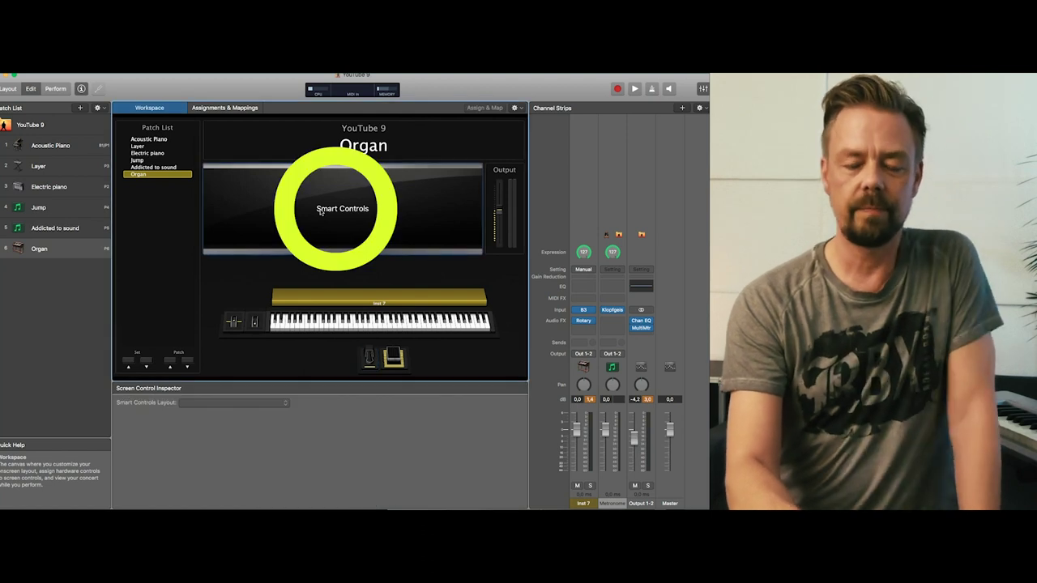
click(279, 402)
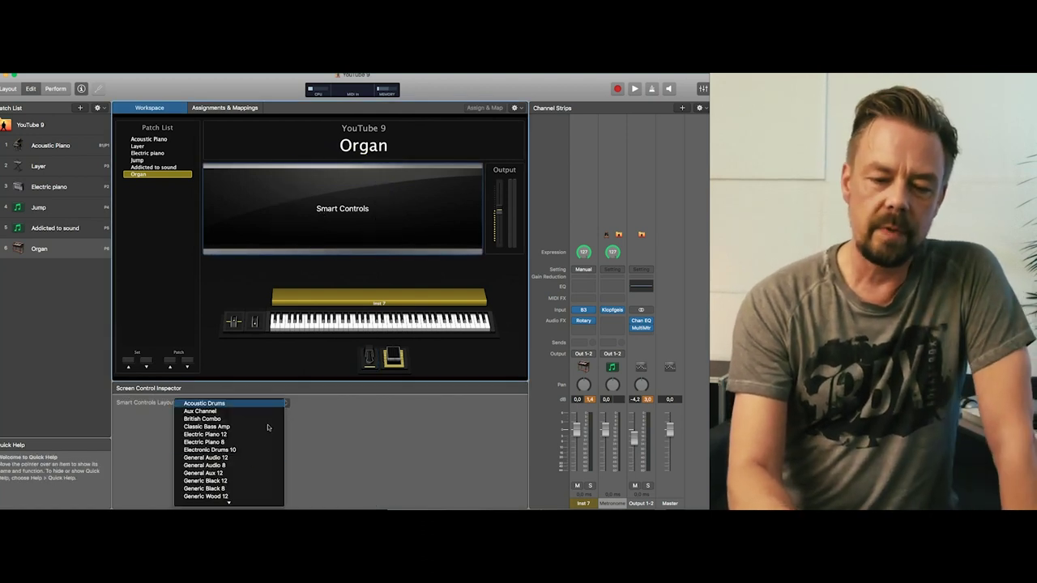
scroll(246, 458, down, 3)
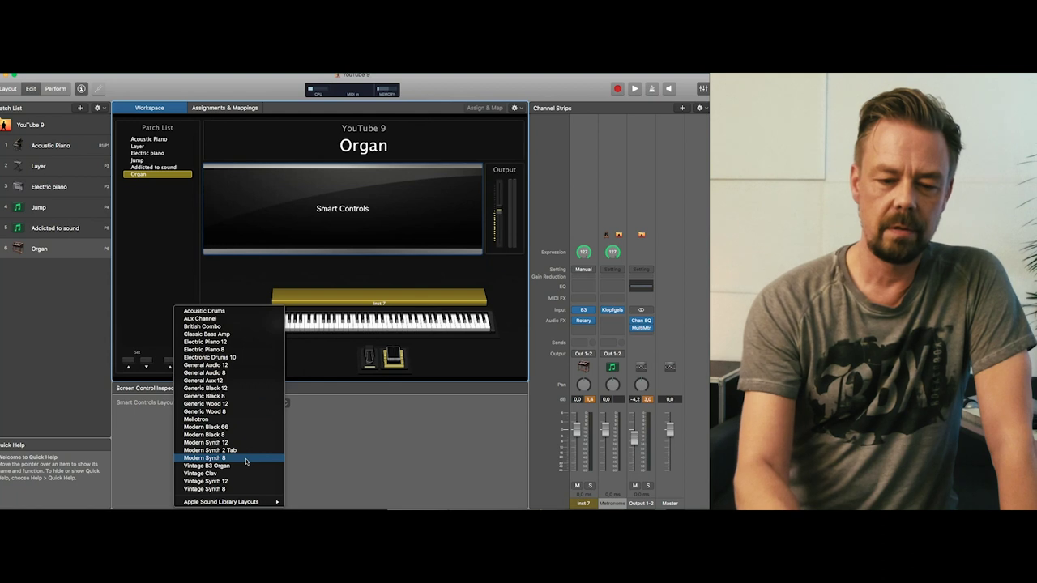
click(233, 482)
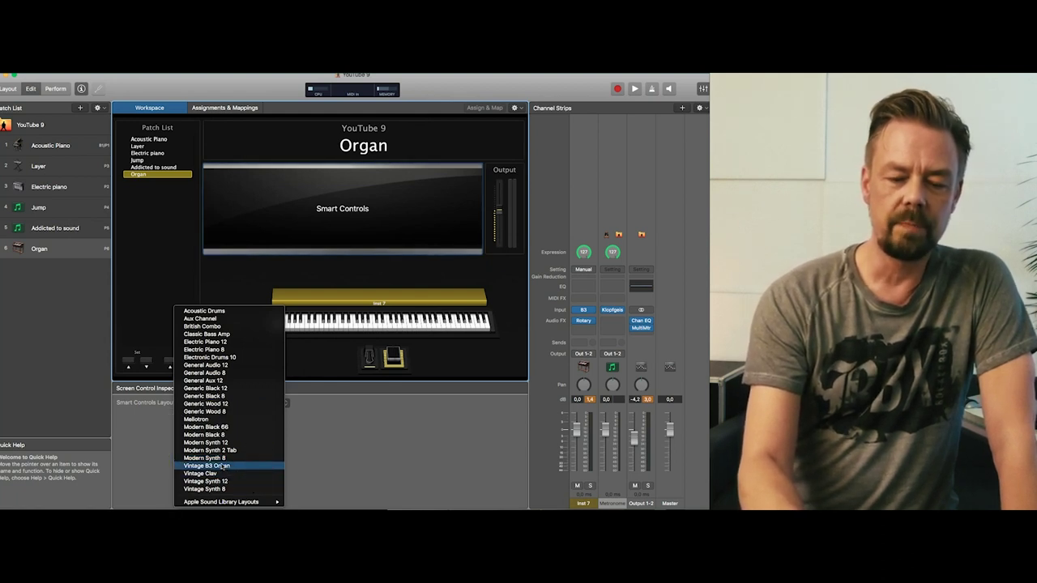
click(208, 467)
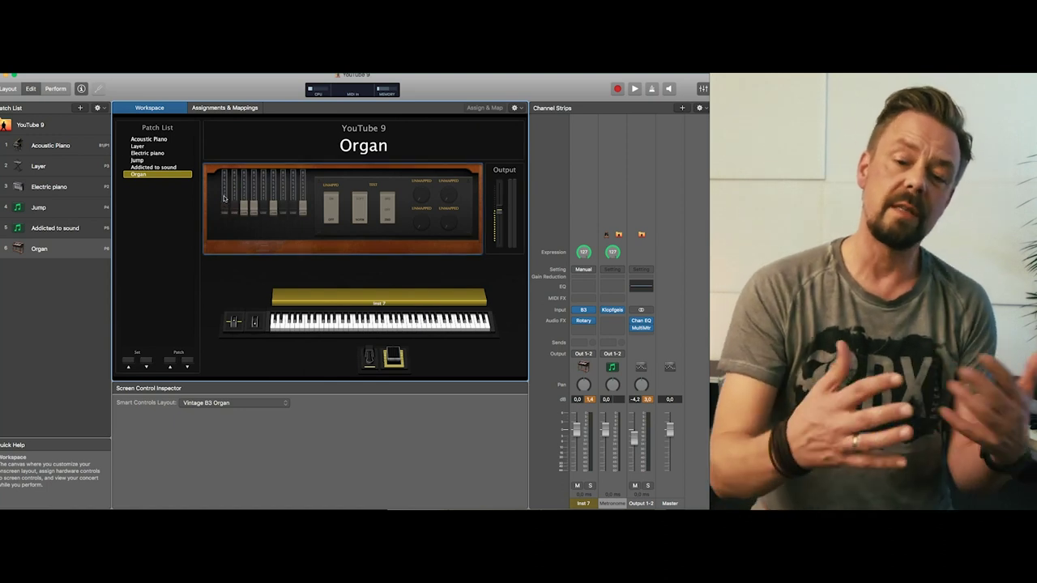
click(225, 199)
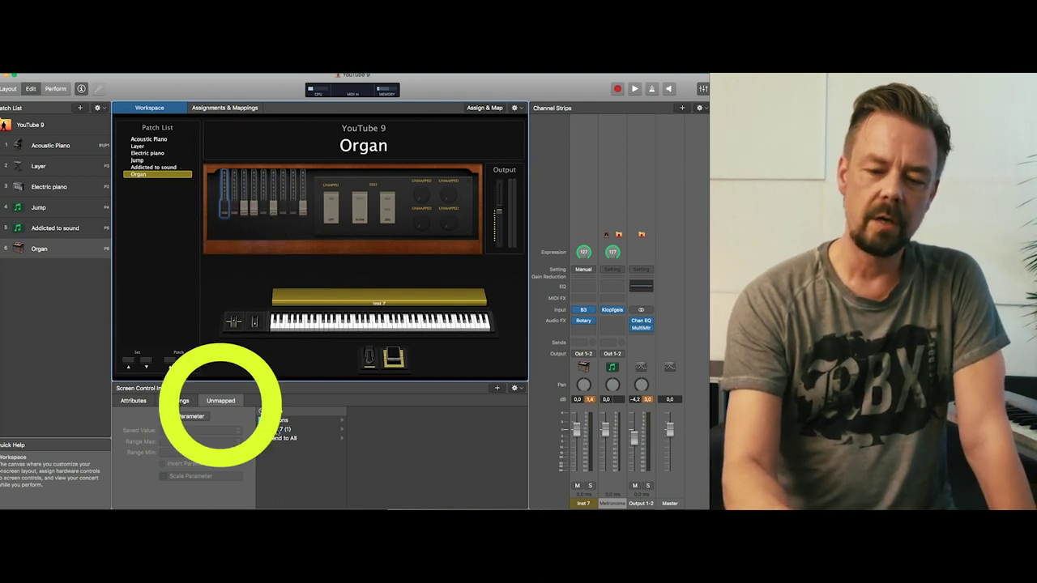
- Map the first drawbar to Inst 7's Vintage B3 Organ Upper Manual 16' drawbar, ranging 0 to 8
click(280, 429)
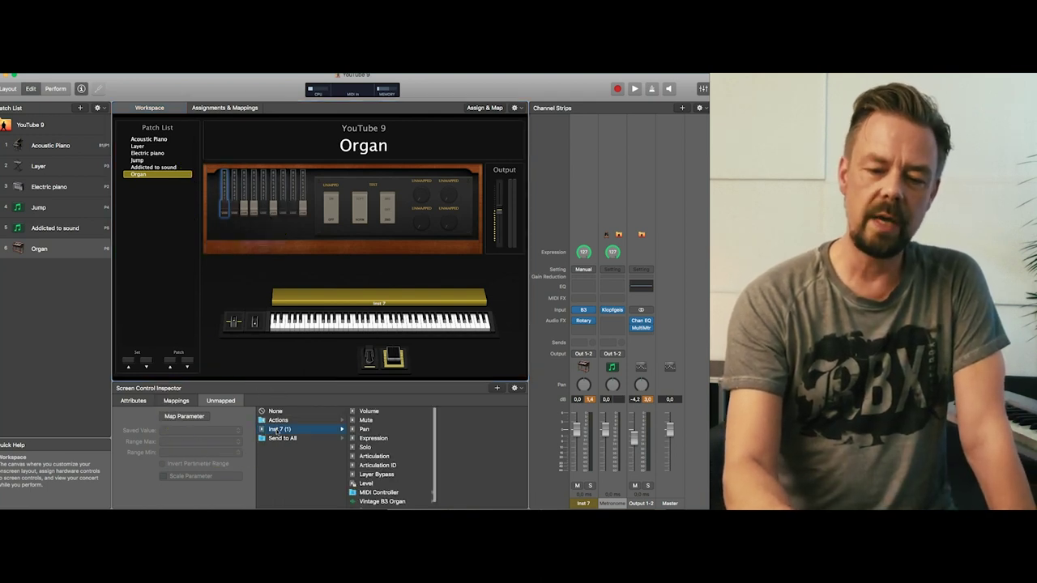
click(377, 501)
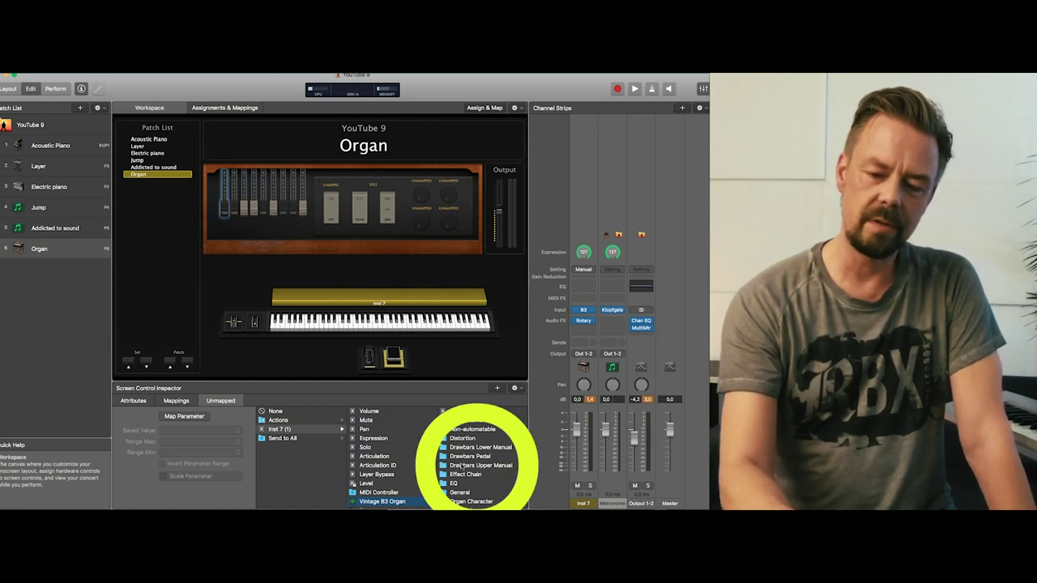
click(459, 466)
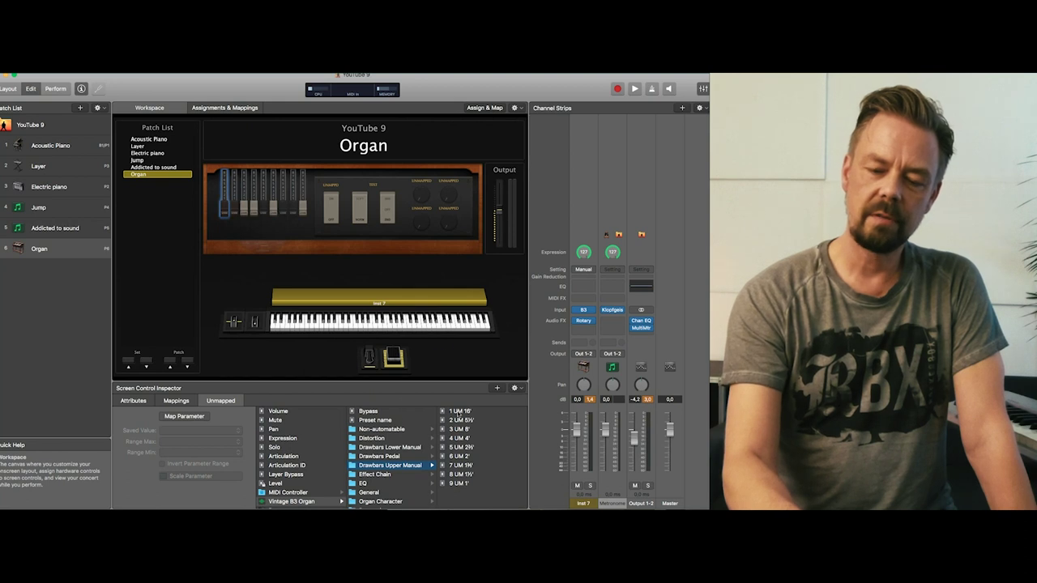
click(458, 411)
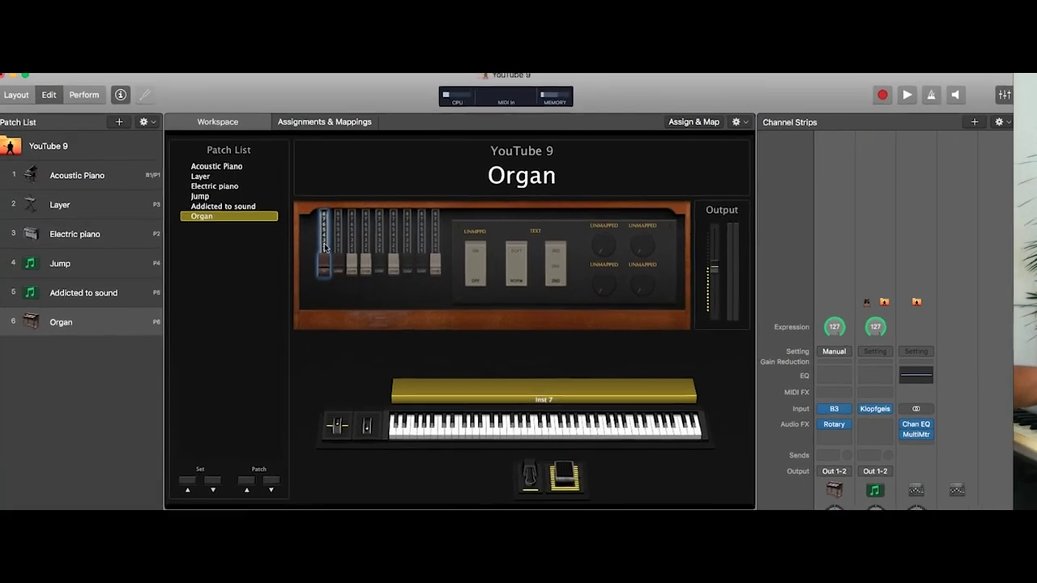
right_click(324, 247)
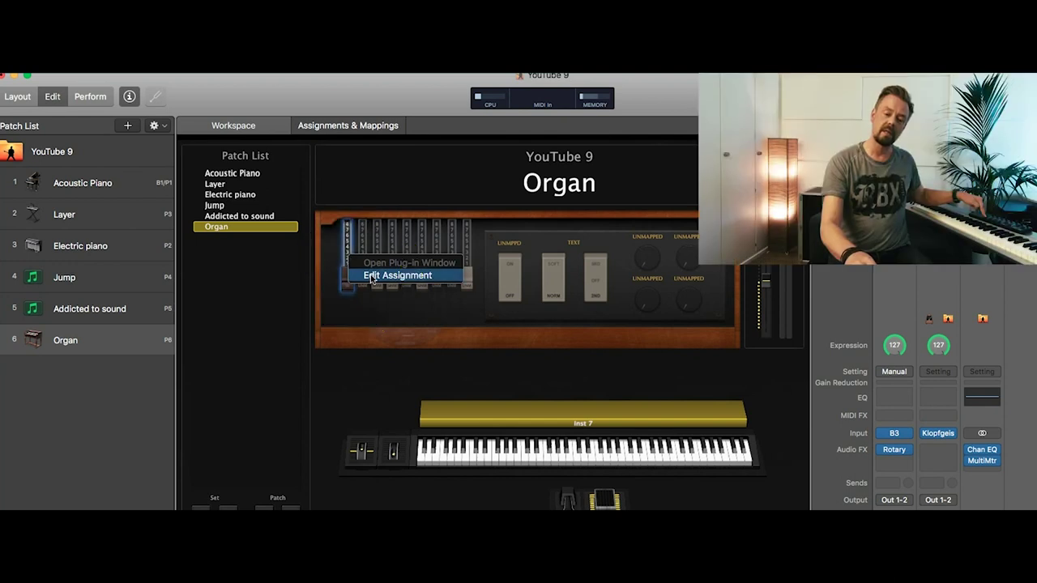
- Assign the first drawbar to nanoKONTROL2 Fader 1, keeping Send Value to the nanoKONTROL2
click(370, 276)
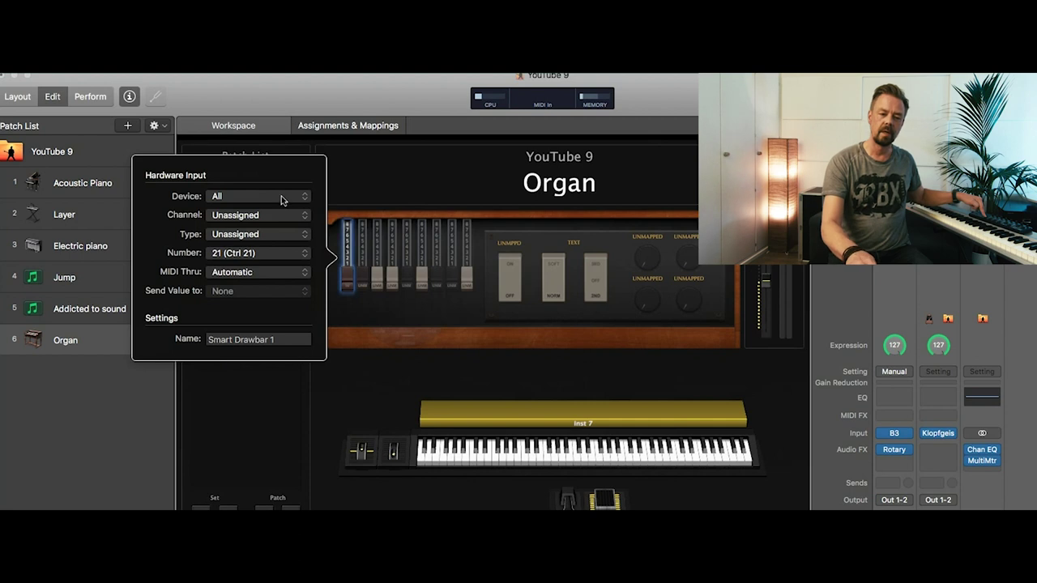
click(281, 198)
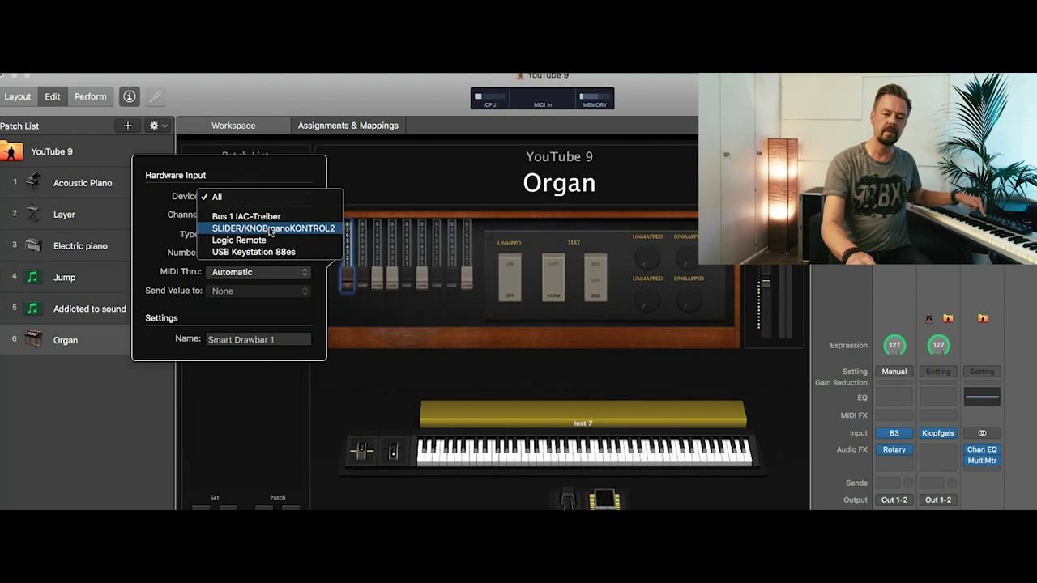
key(Escape)
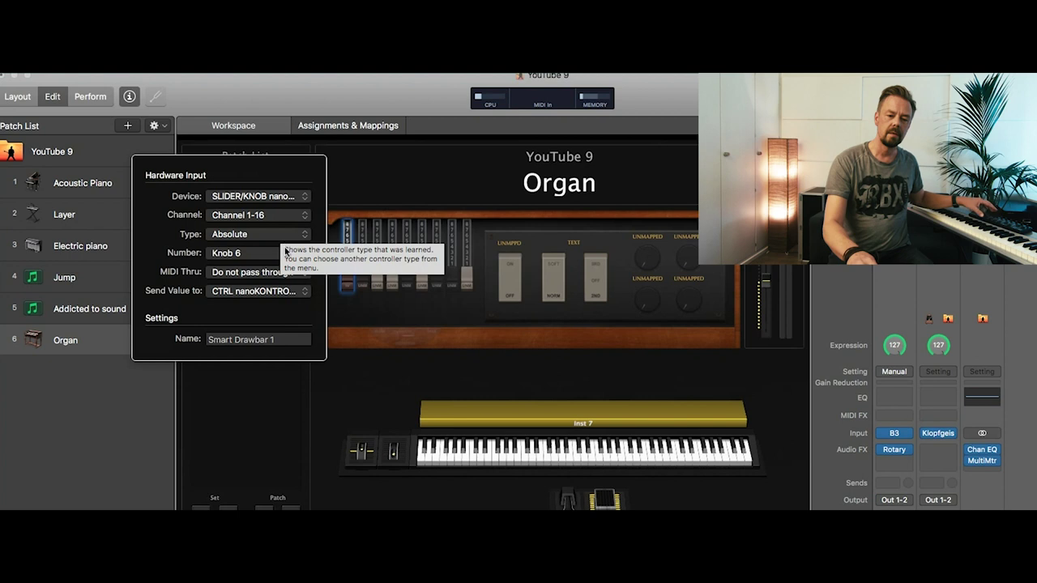
click(274, 258)
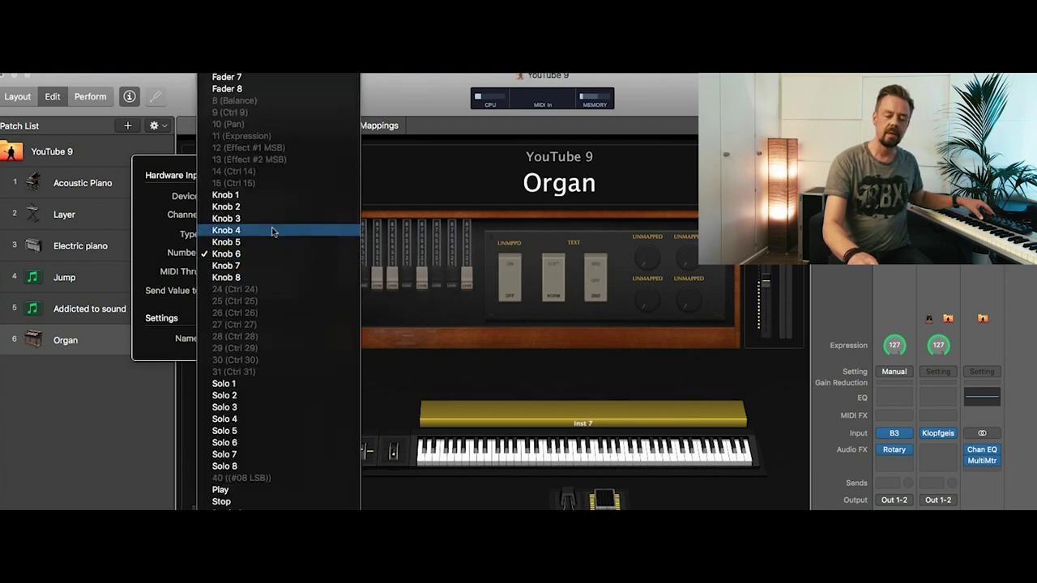
scroll(272, 232, up, 3)
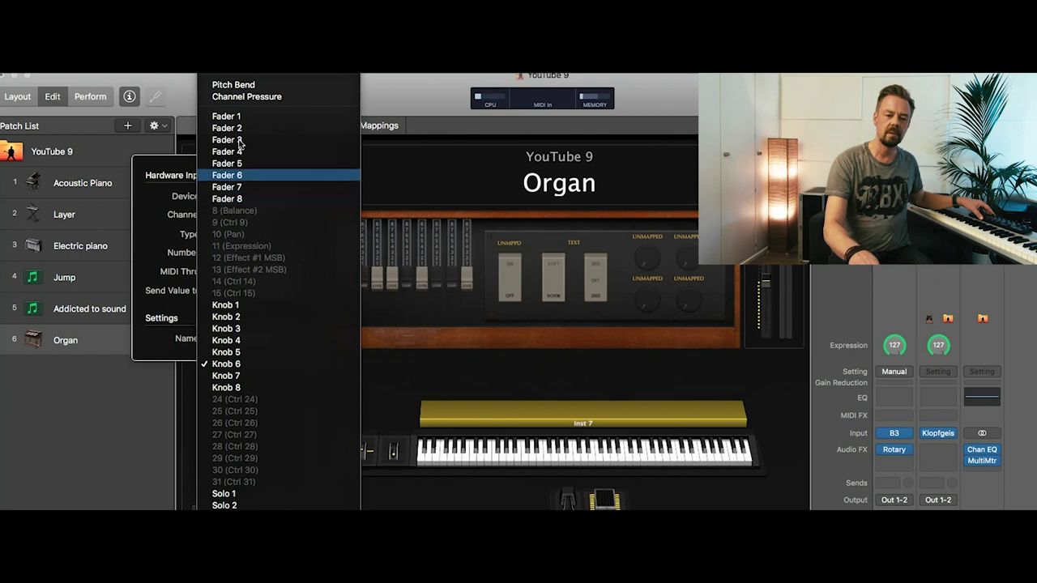
click(233, 119)
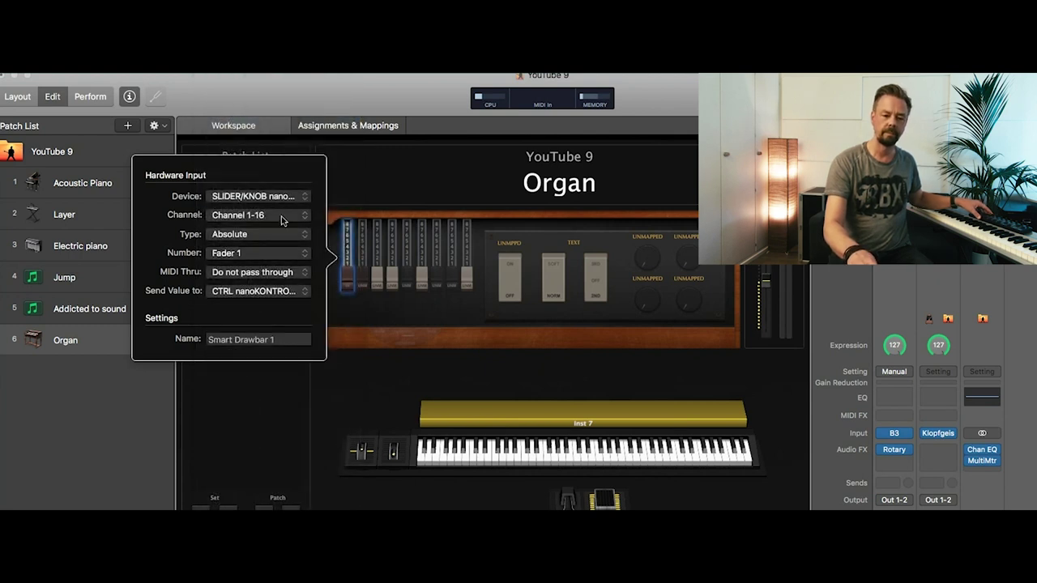
click(252, 291)
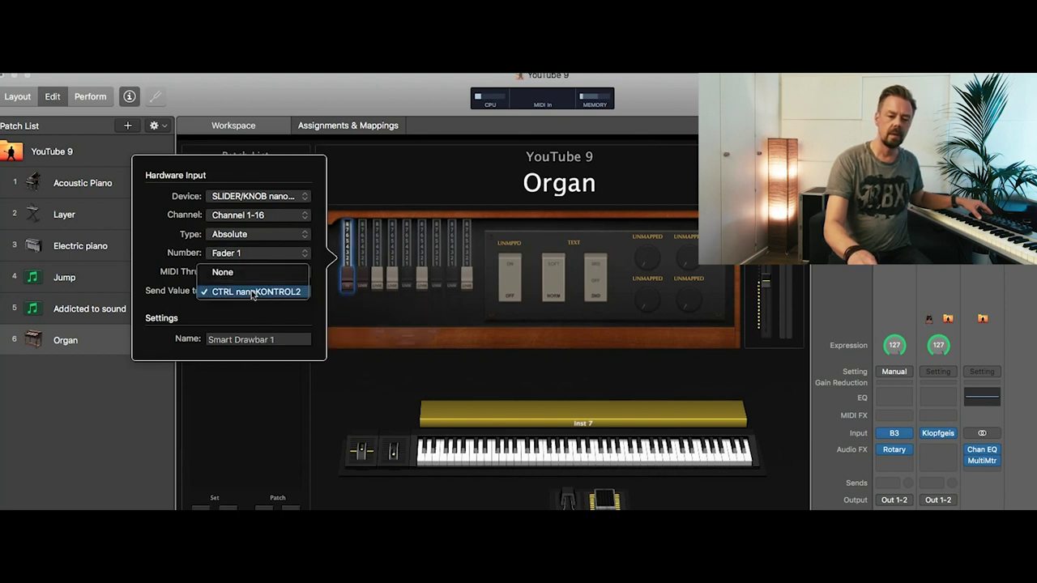
click(252, 293)
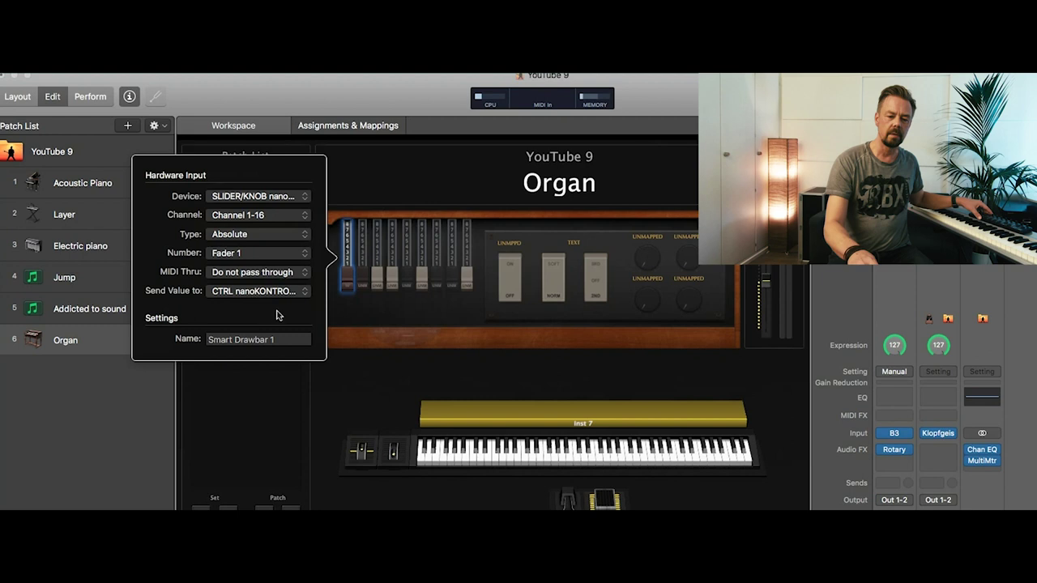
click(371, 314)
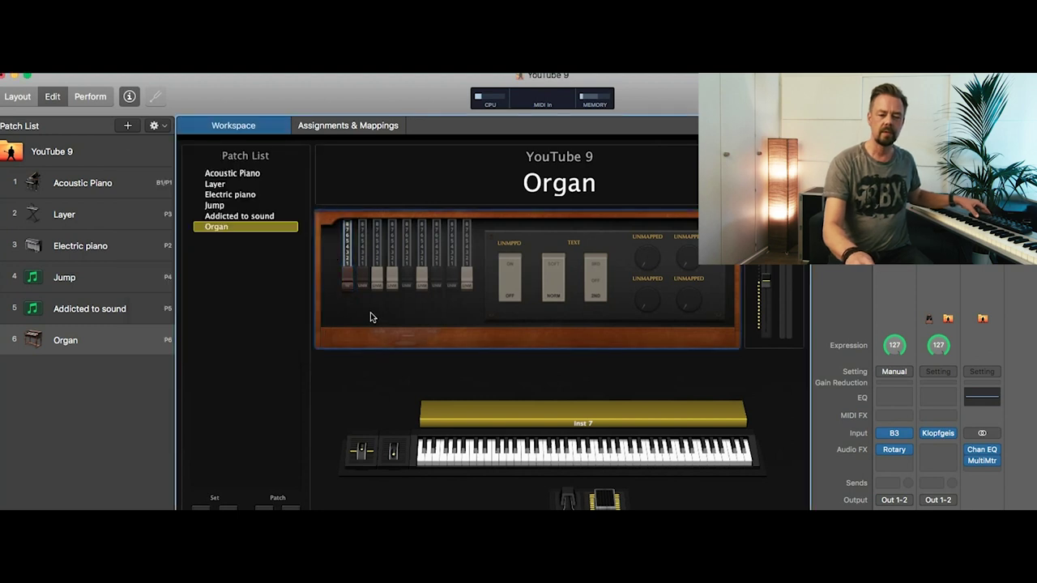
- Map the second drawbar to the Vintage B3's 2 UM 5⅓' upper-manual drawbar
click(362, 259)
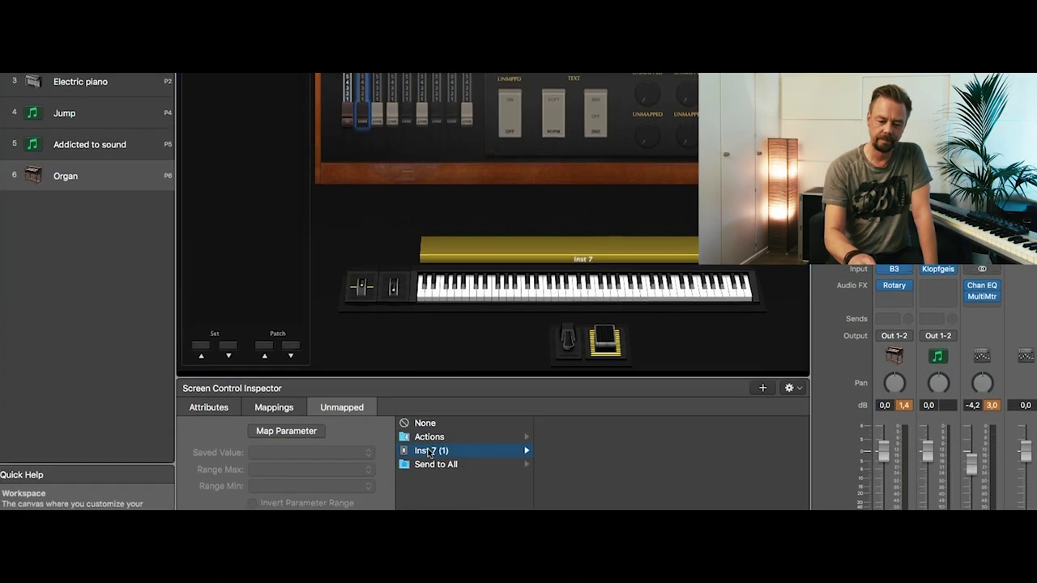
mouse_move(428, 391)
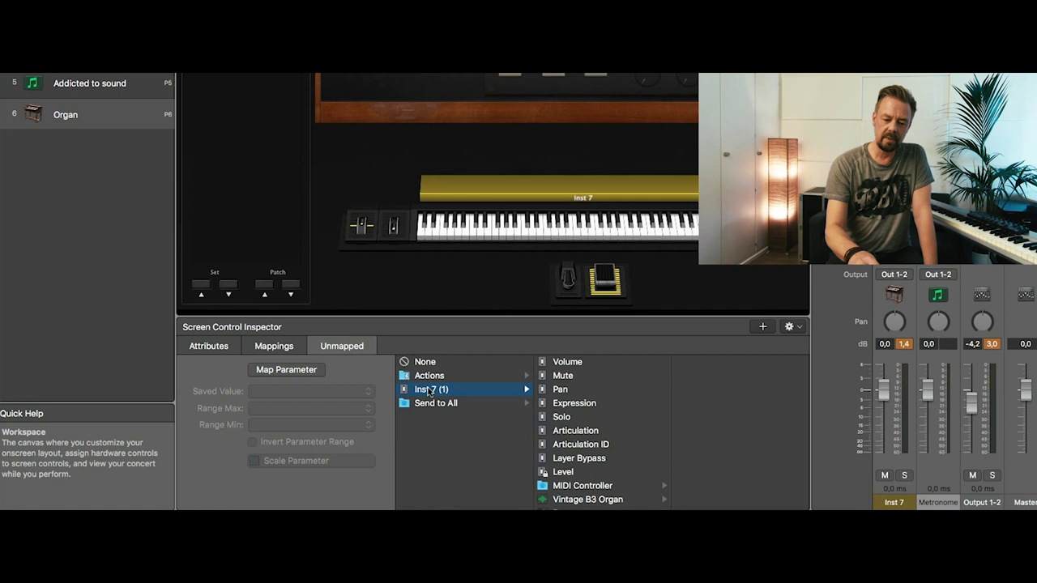
mouse_move(584, 499)
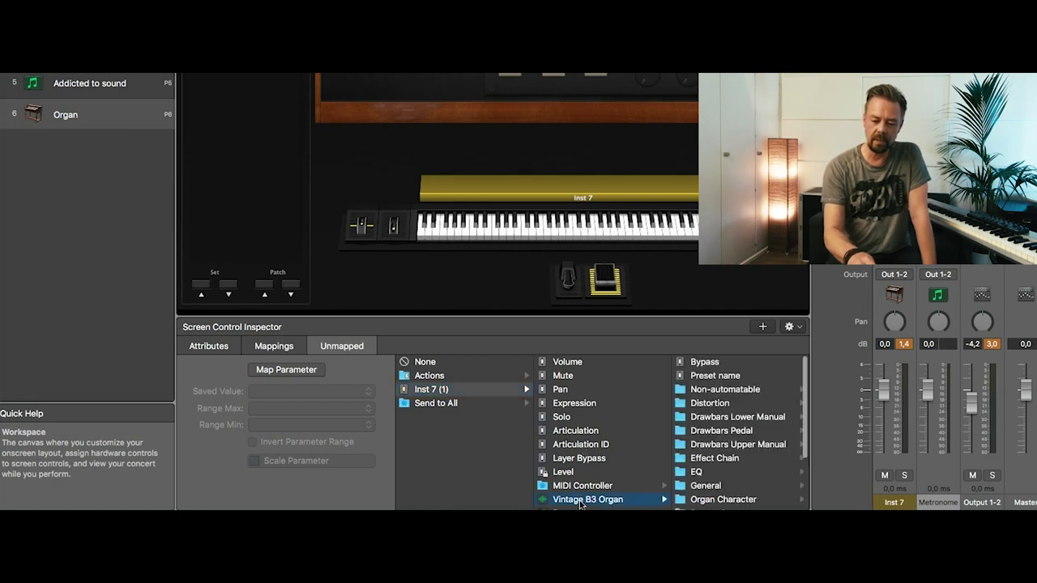
mouse_move(706, 446)
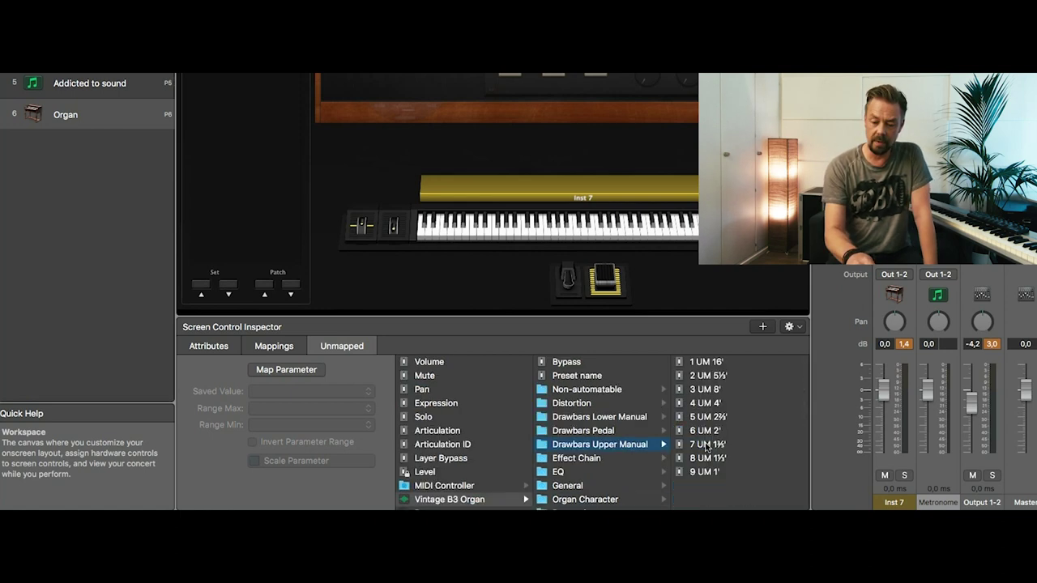
click(707, 376)
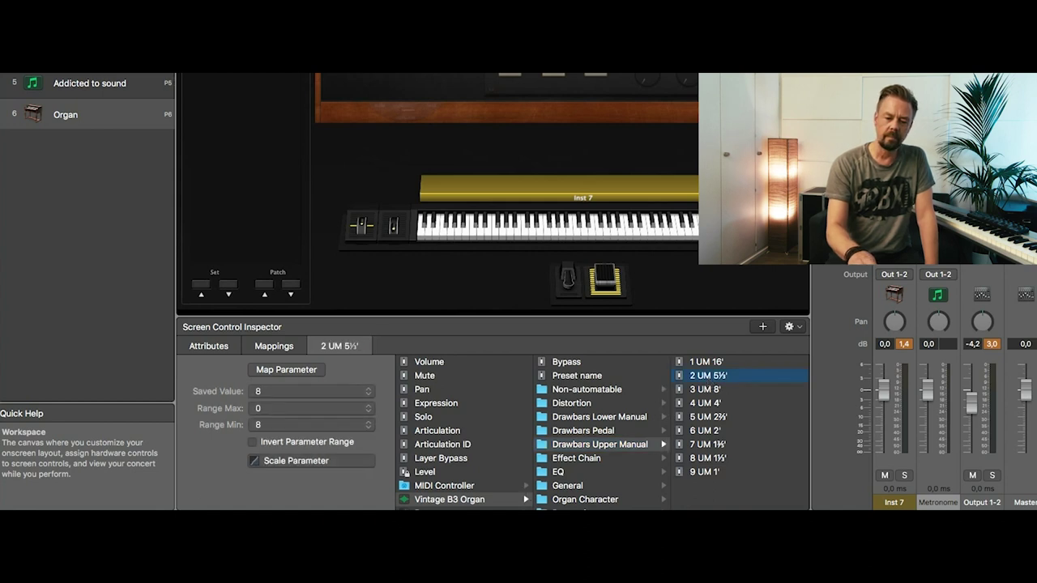
- Assign the second drawbar to nanoKONTROL2 Fader 2 with MIDI Thru set to Do not pass through
right_click(380, 280)
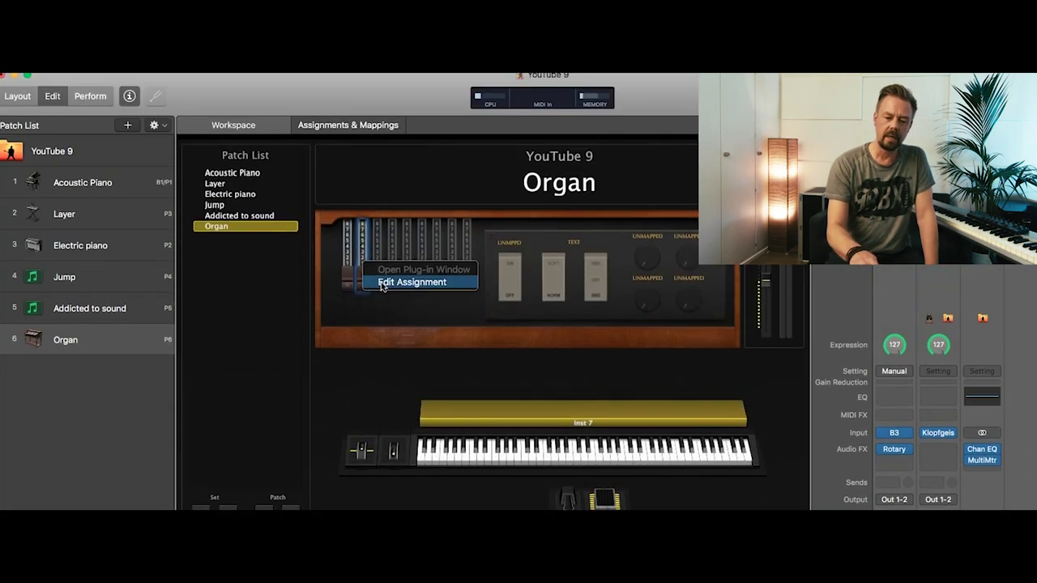
click(412, 282)
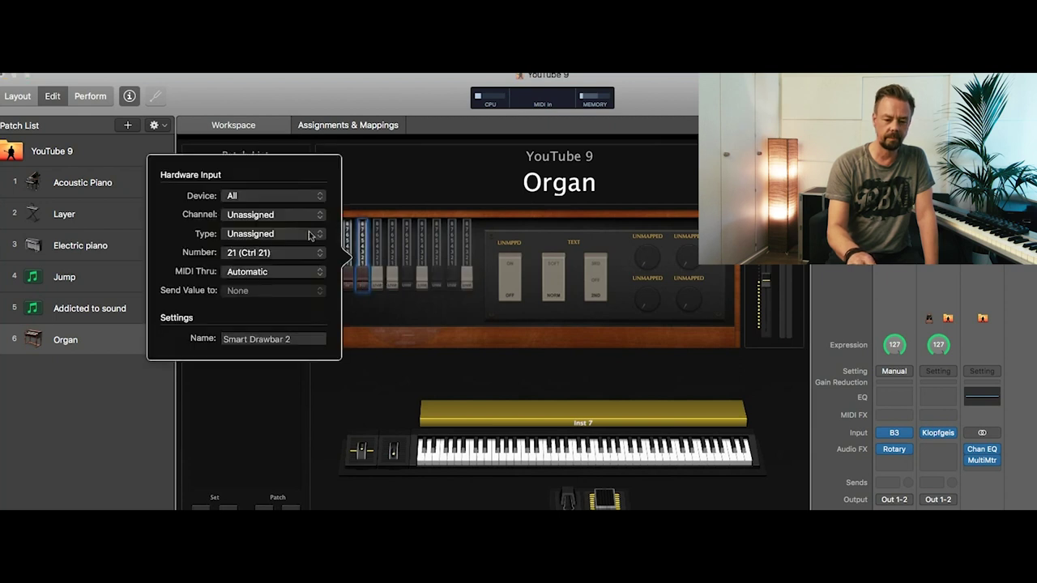
click(244, 197)
key(Escape)
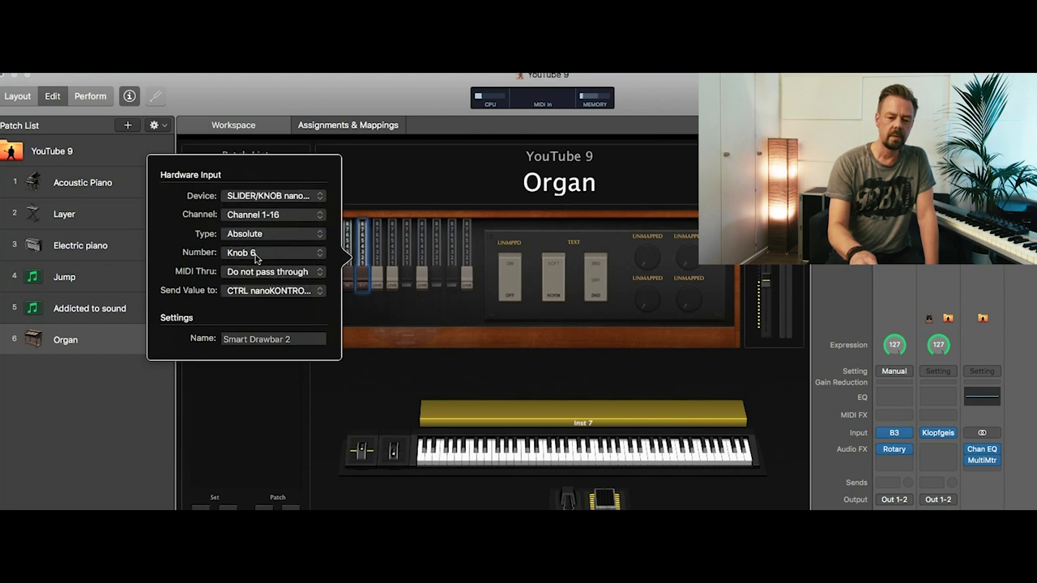
click(256, 258)
scroll(249, 186, up, 5)
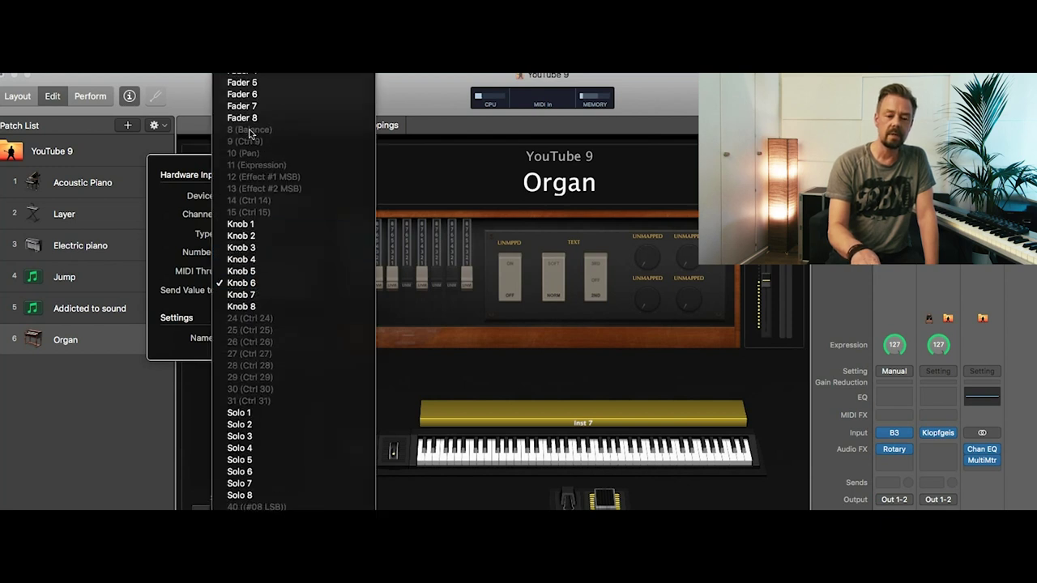
click(242, 128)
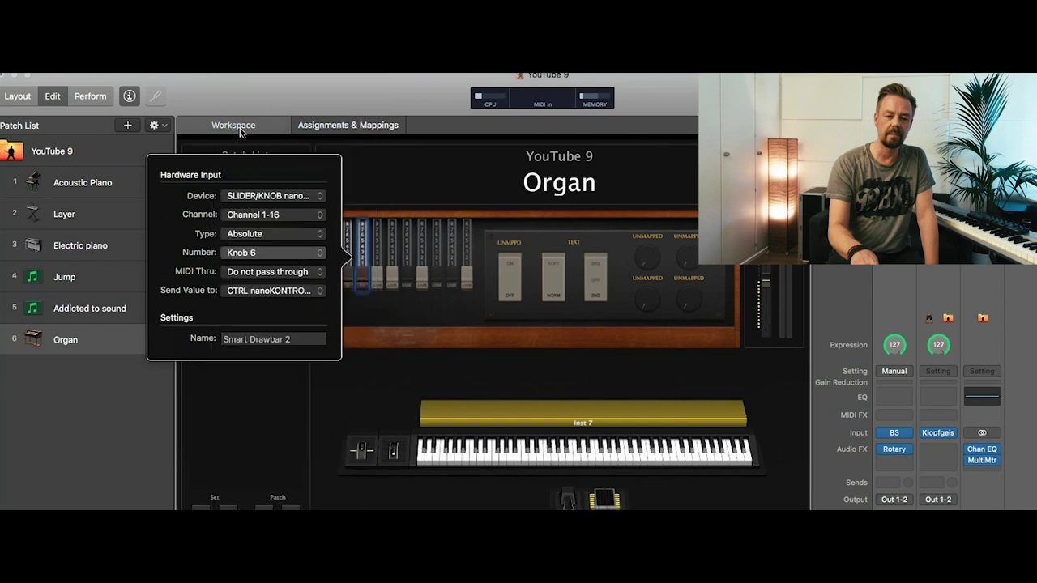
click(247, 275)
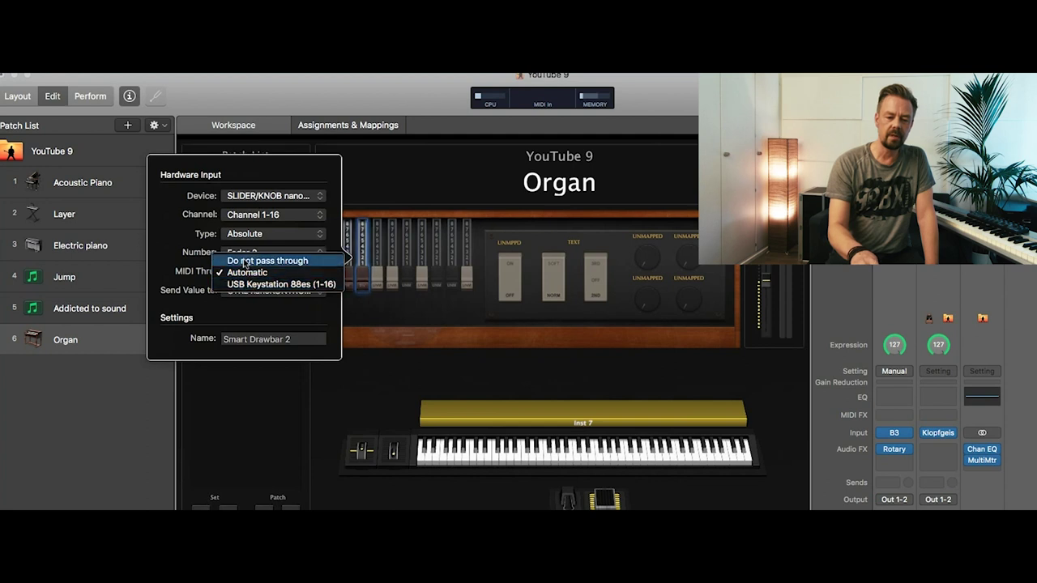
click(245, 261)
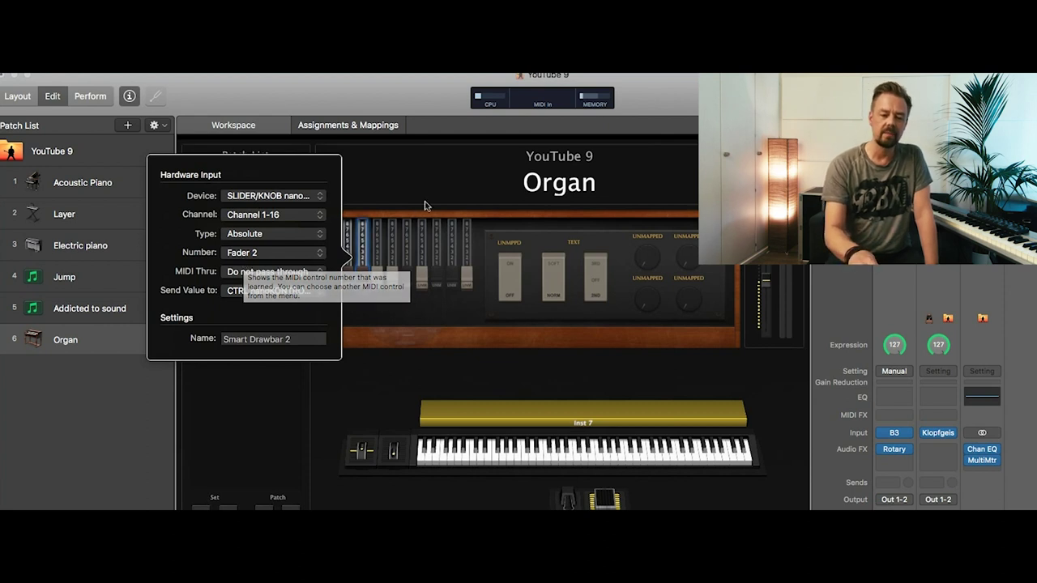
click(380, 234)
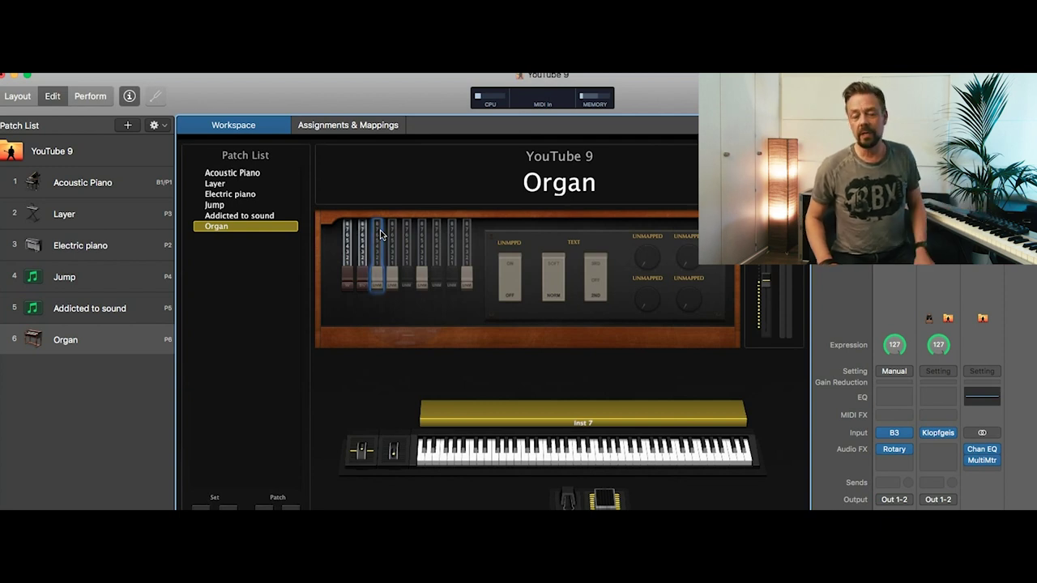
- In Layout mode, set the mod wheel's MIDI Thru to Do not pass through
click(18, 98)
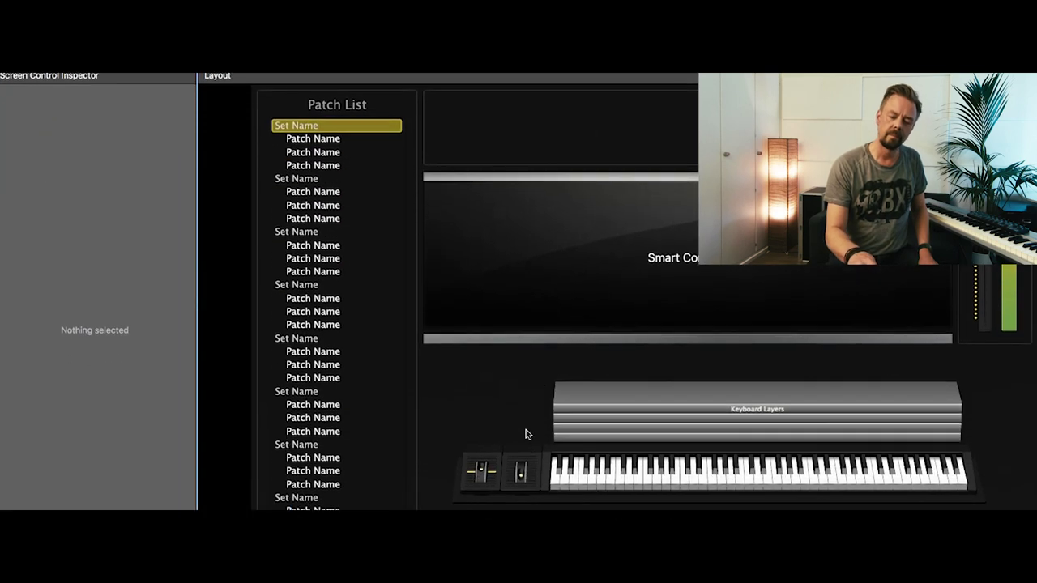
click(522, 468)
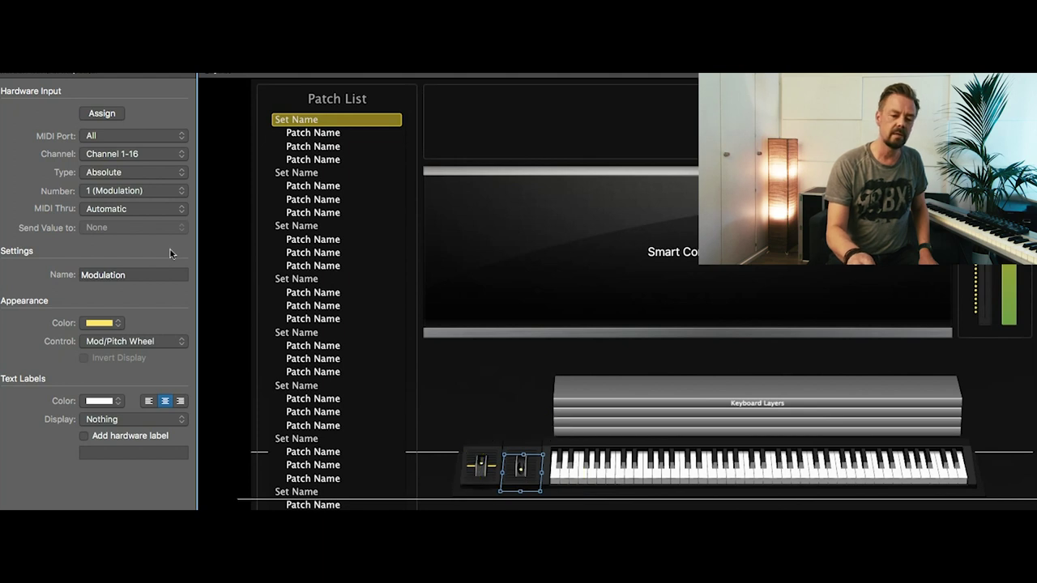
click(93, 214)
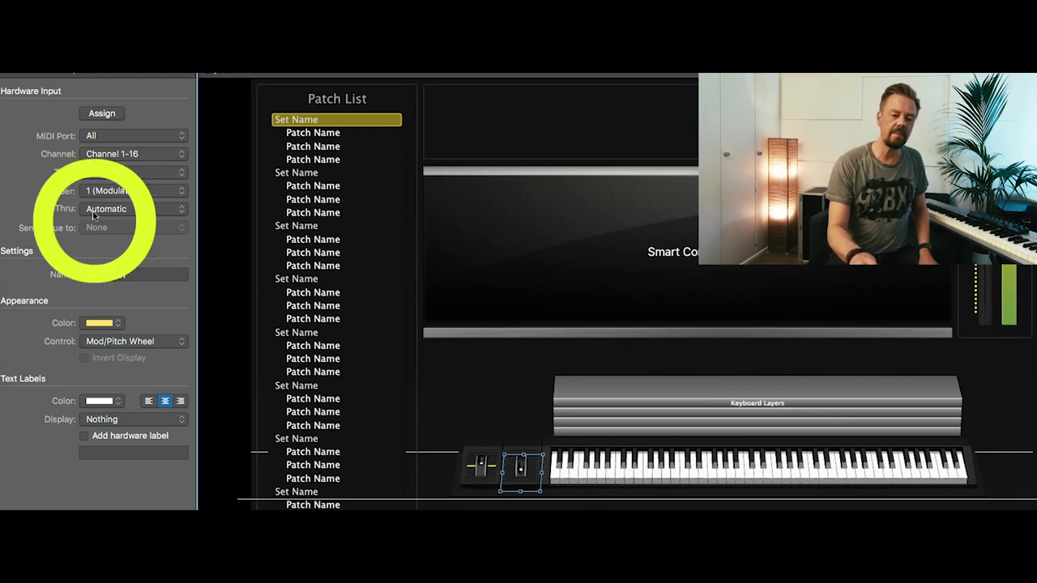
click(93, 212)
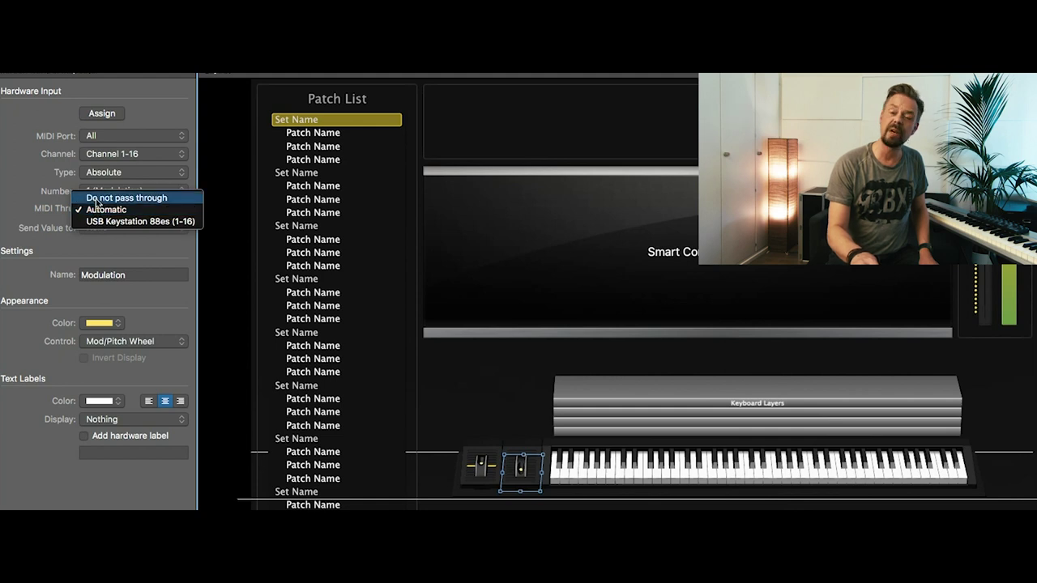
click(96, 198)
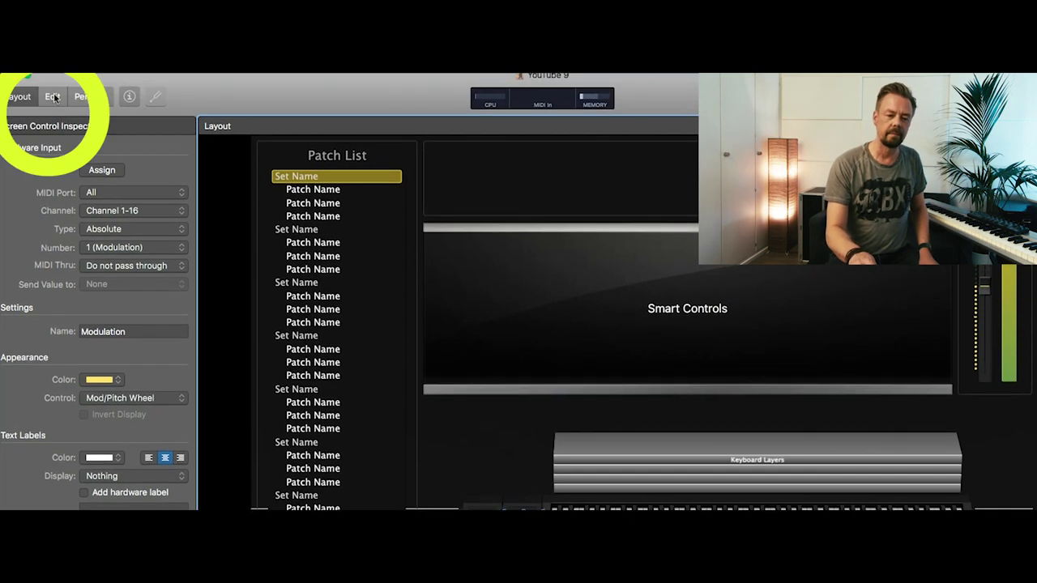
click(53, 96)
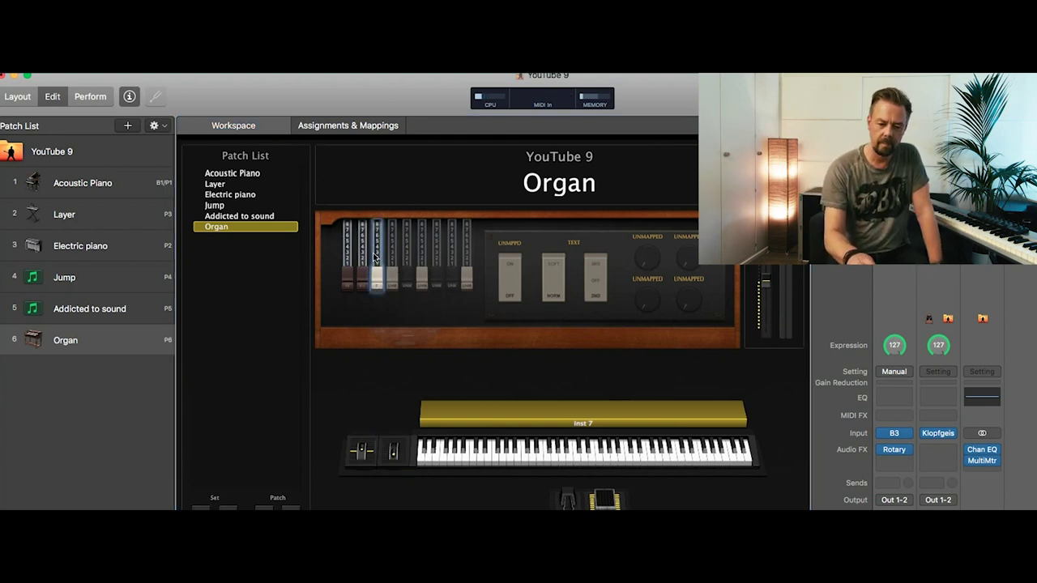
- Open the third drawbar's hardware assignment settings
double_click(385, 261)
click(267, 196)
- Assign the third and fourth drawbars to their matching nanoKONTROL2 faders, starting with Fader 3
click(303, 228)
click(289, 253)
click(259, 81)
click(418, 243)
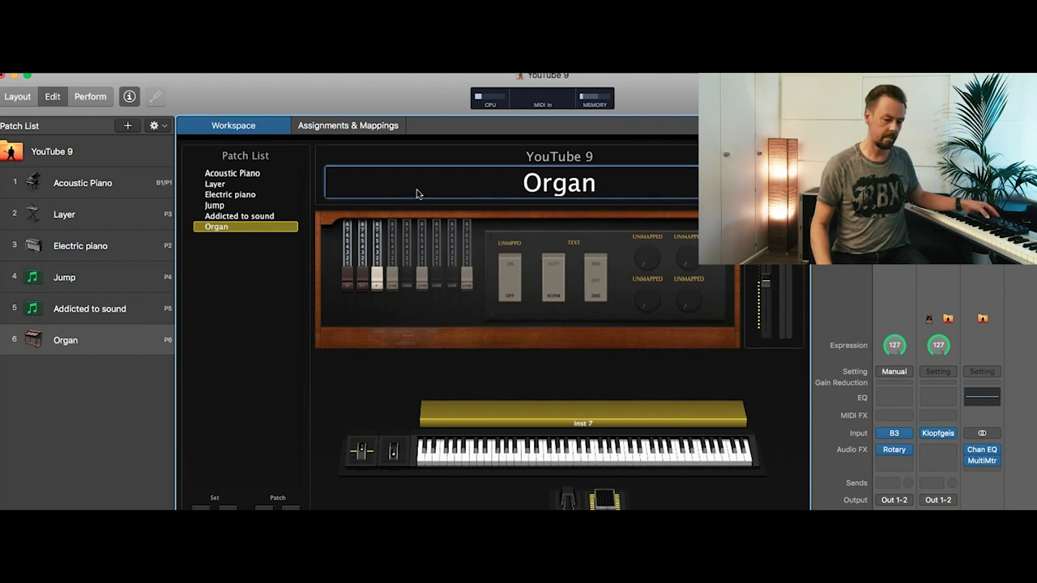
double_click(406, 259)
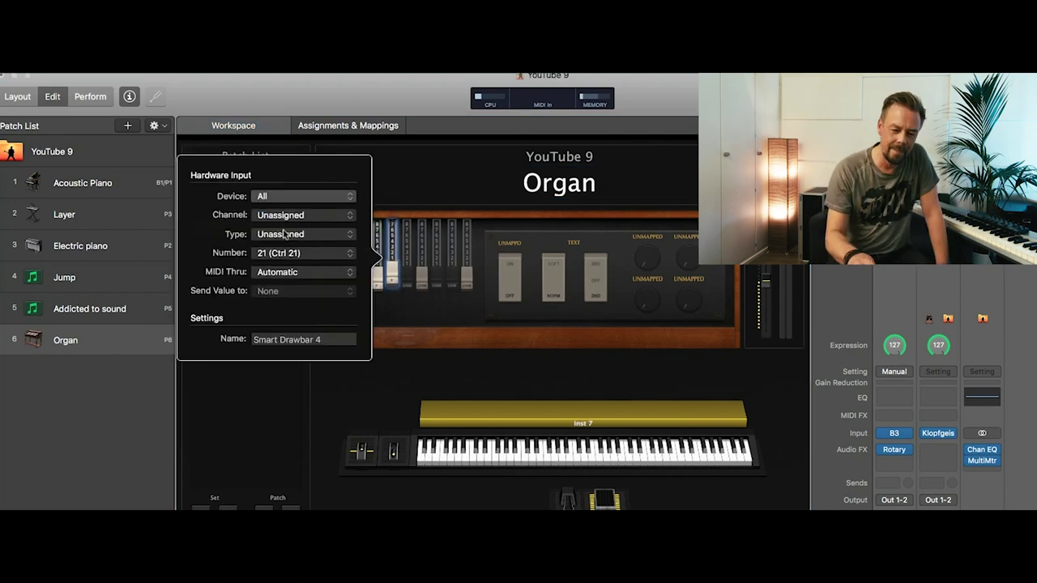
click(300, 252)
click(272, 164)
click(419, 243)
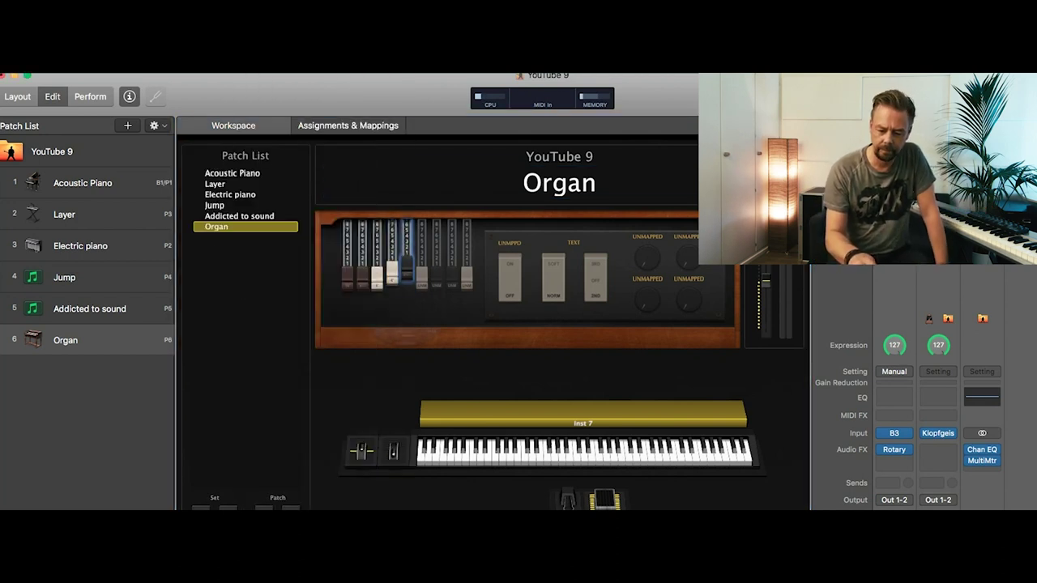
- Assign the fifth and sixth drawbars to their matching nanoKONTROL2 faders, ending with Fader 6
double_click(405, 259)
click(285, 200)
click(279, 98)
click(422, 231)
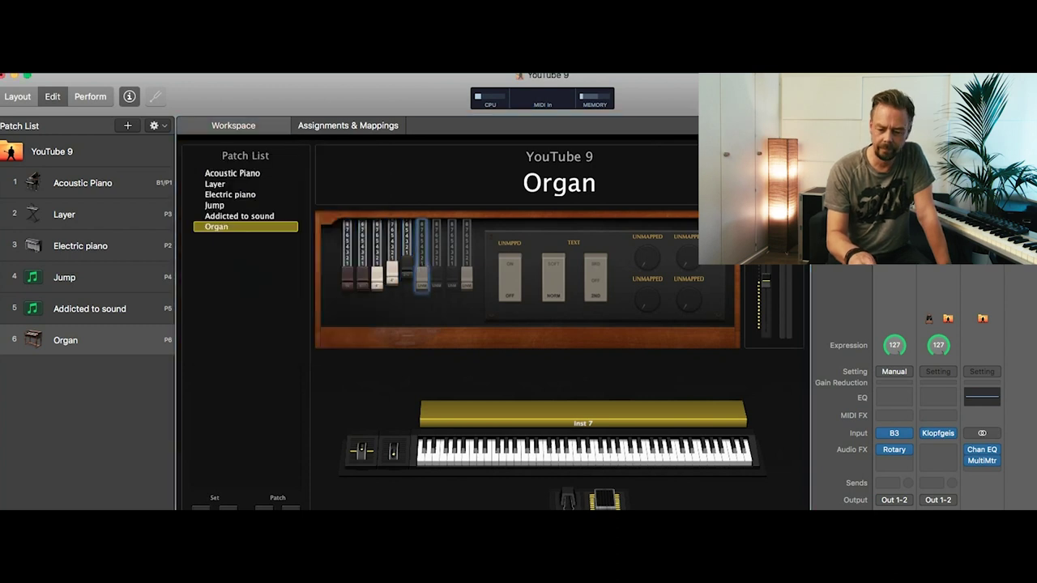
double_click(435, 259)
click(287, 199)
click(336, 226)
click(292, 254)
click(279, 101)
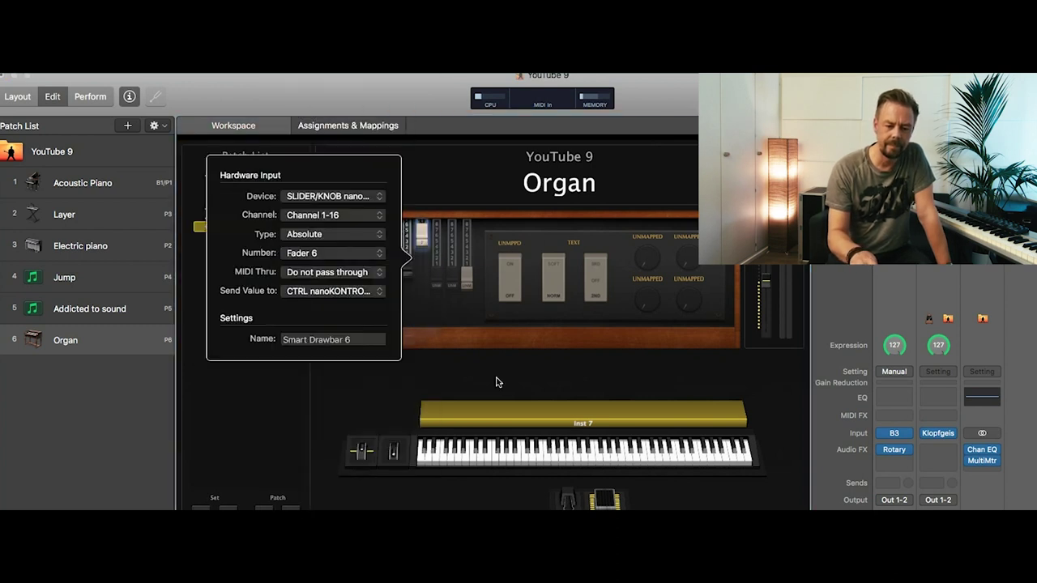
click(438, 261)
- Change the seventh drawbar's assignment from Knob 6 to a nanoKONTROL2 fader
right_click(436, 228)
click(478, 250)
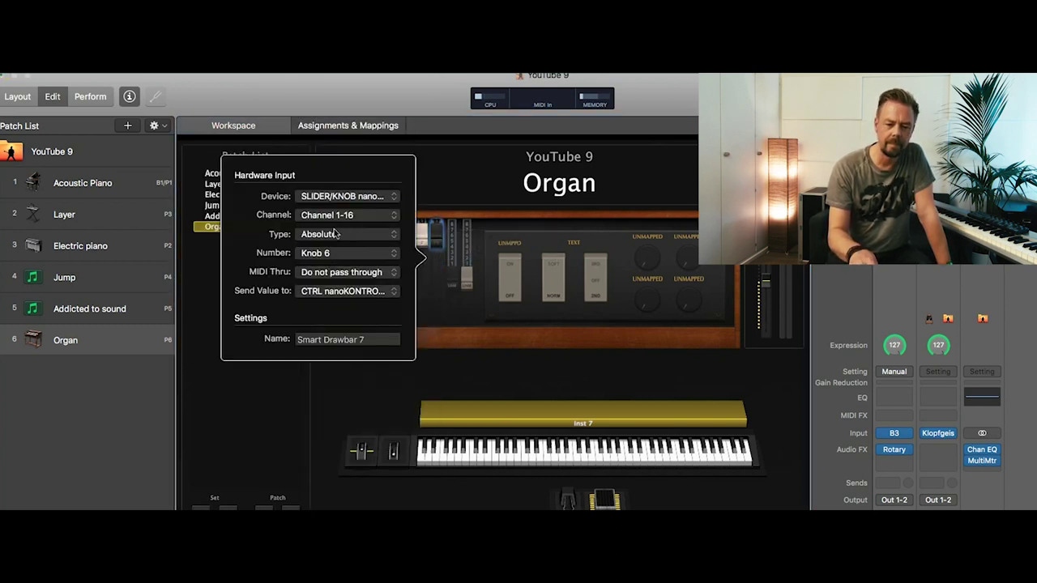
click(332, 252)
click(327, 188)
right_click(450, 236)
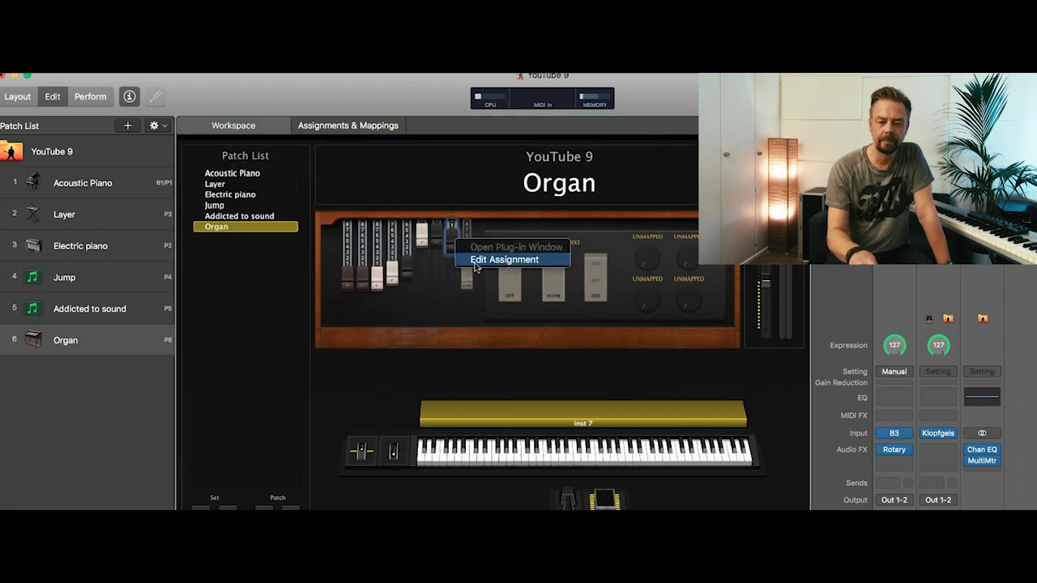
click(503, 257)
click(287, 390)
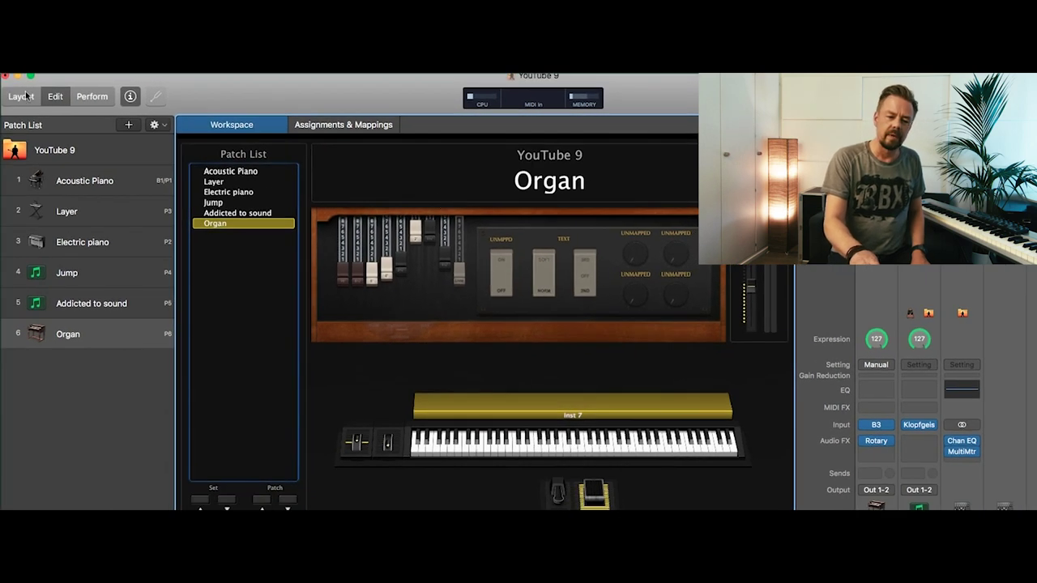
- Reassign the layout's volume fader from nanoKONTROL2 Fader 8 to Knob 8
click(25, 96)
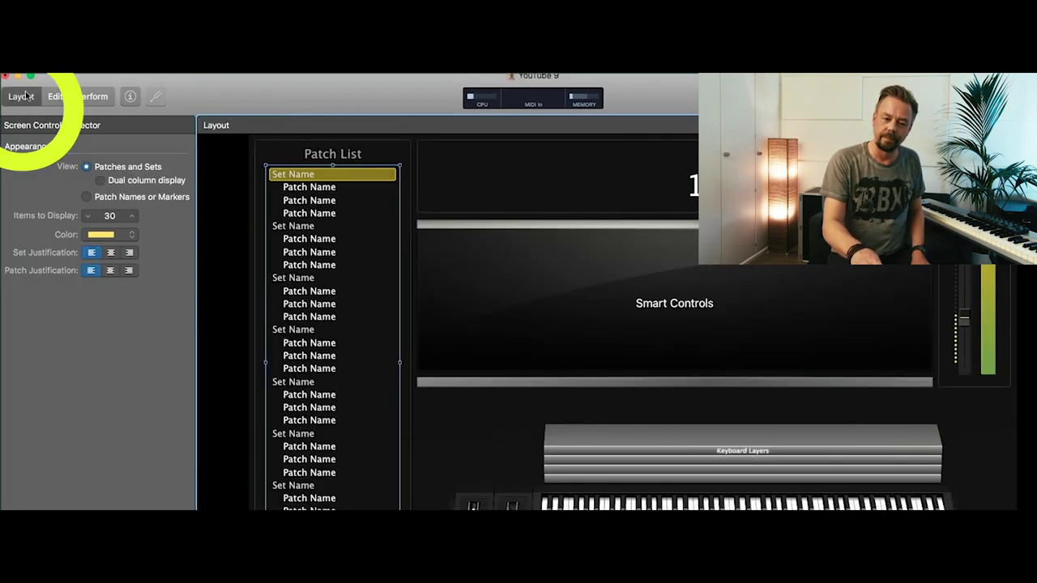
click(969, 322)
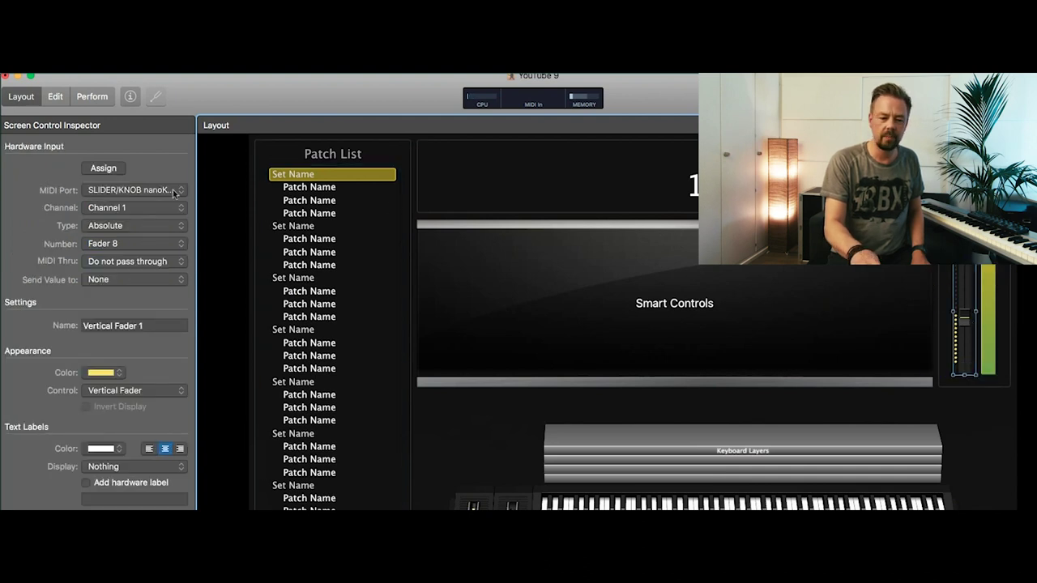
click(104, 247)
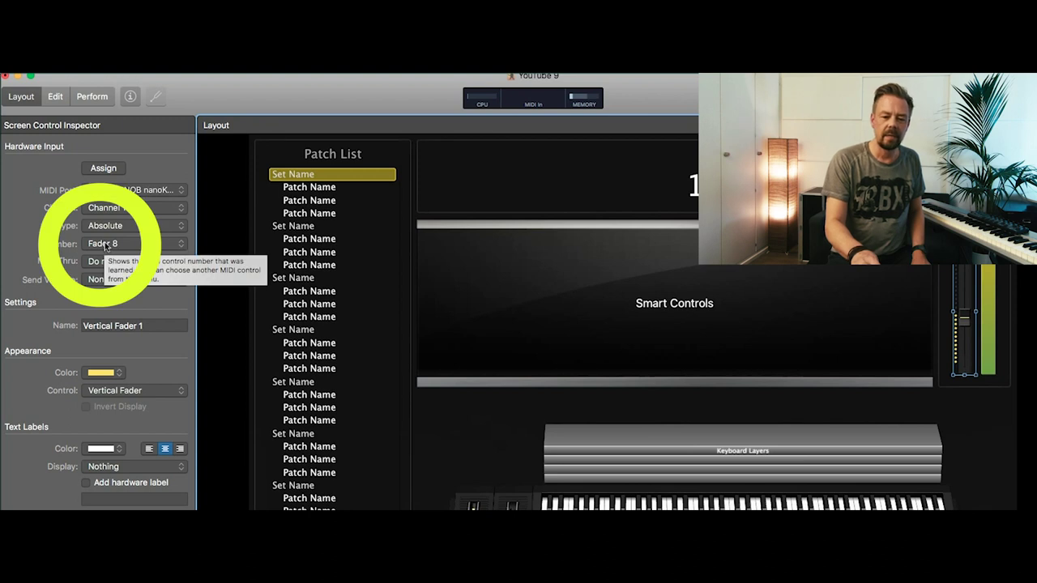
click(105, 245)
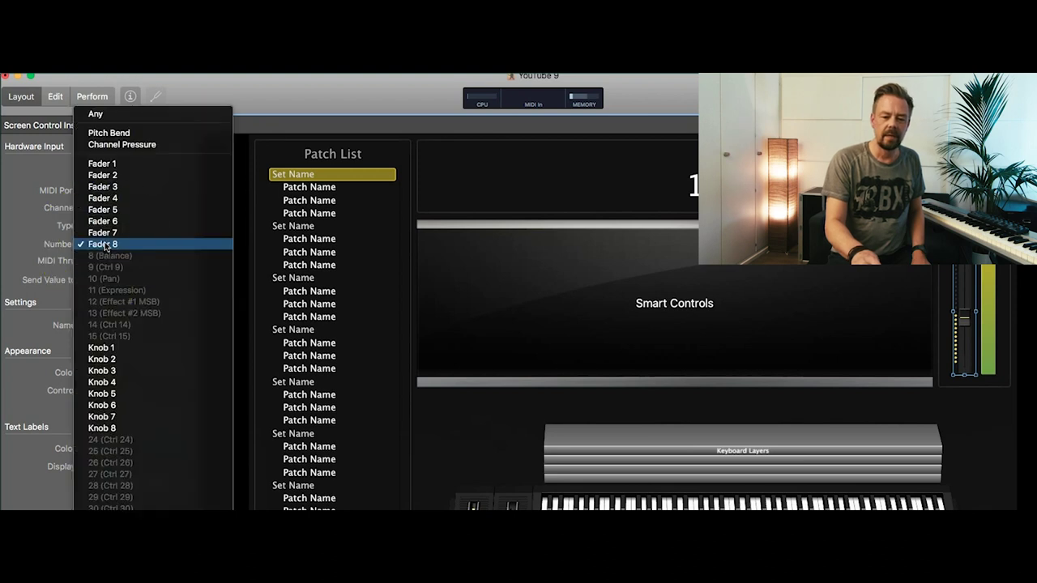
click(108, 428)
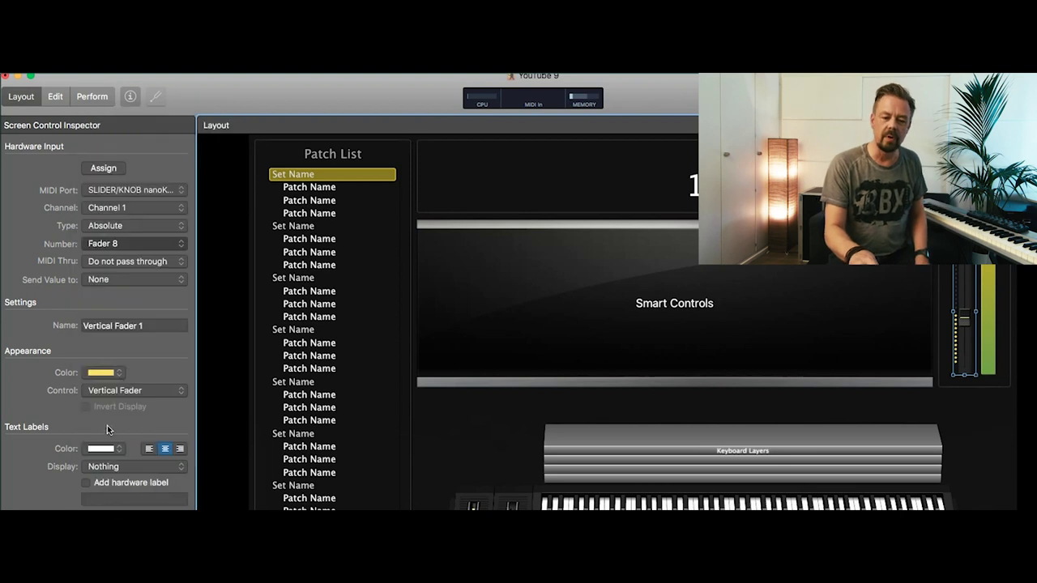
click(56, 98)
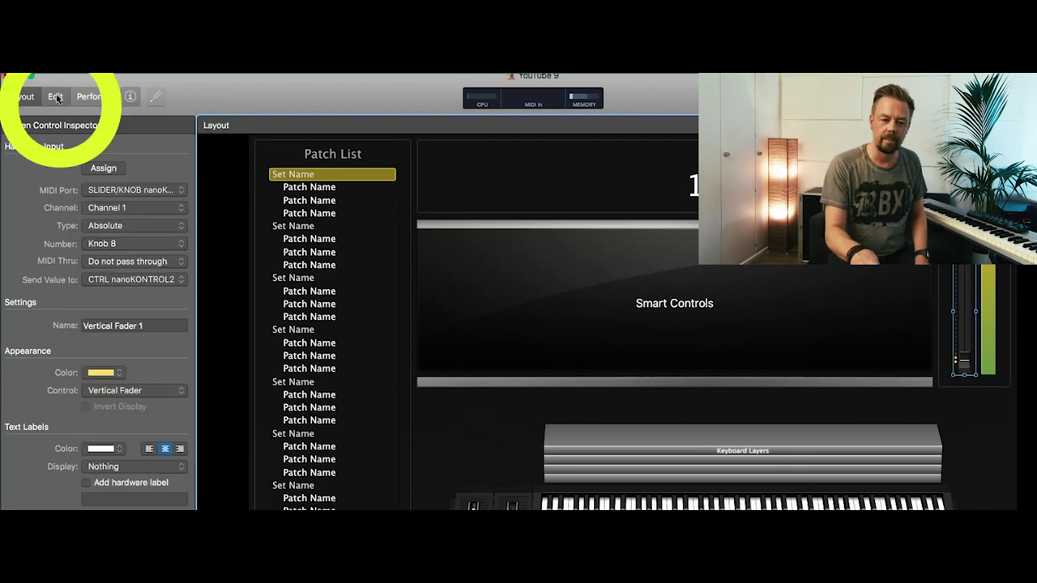